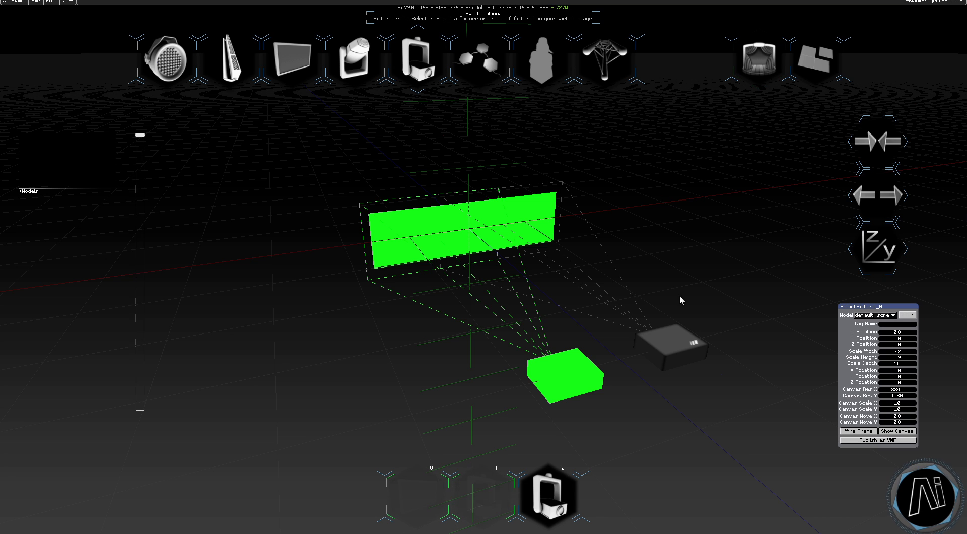
Open the projector output mapping page and assign projector fixture 1 to output 2
click(909, 495)
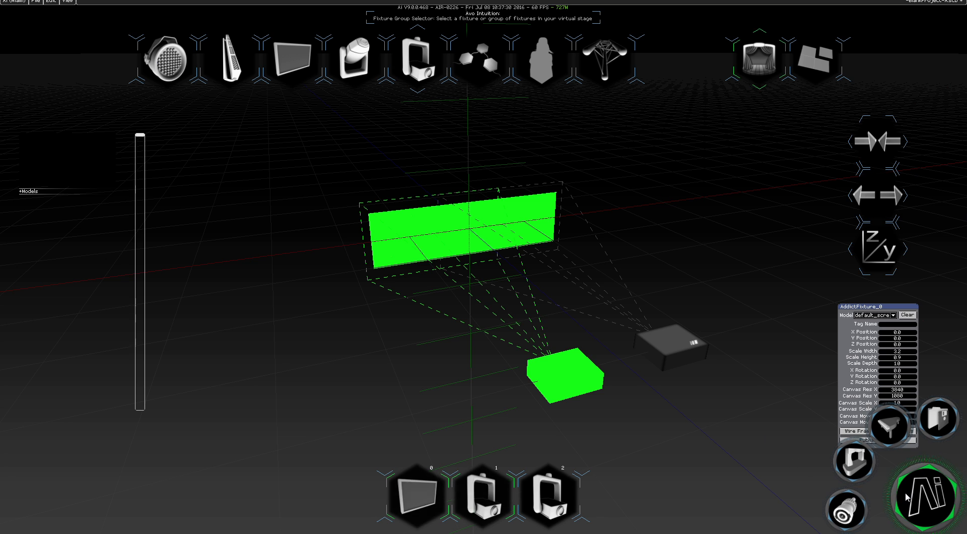
click(846, 510)
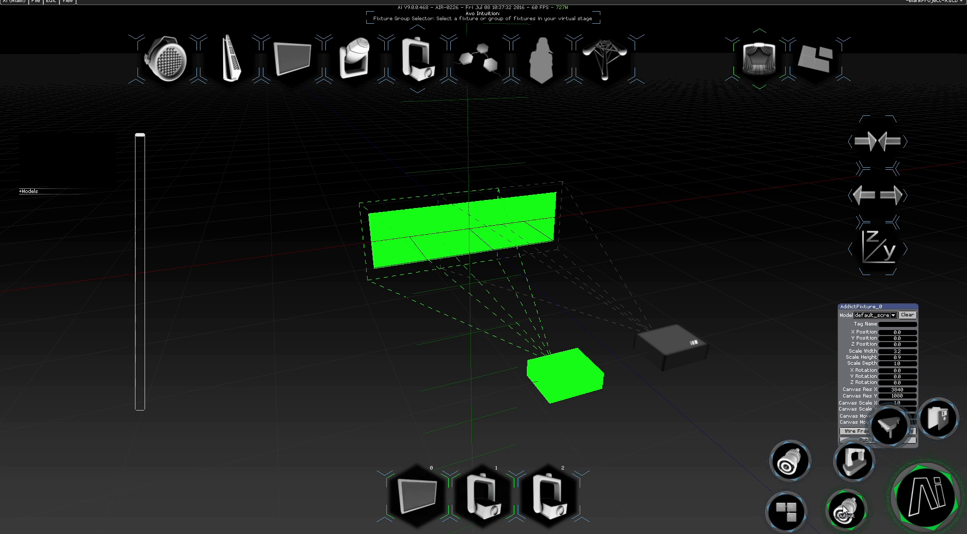
click(792, 463)
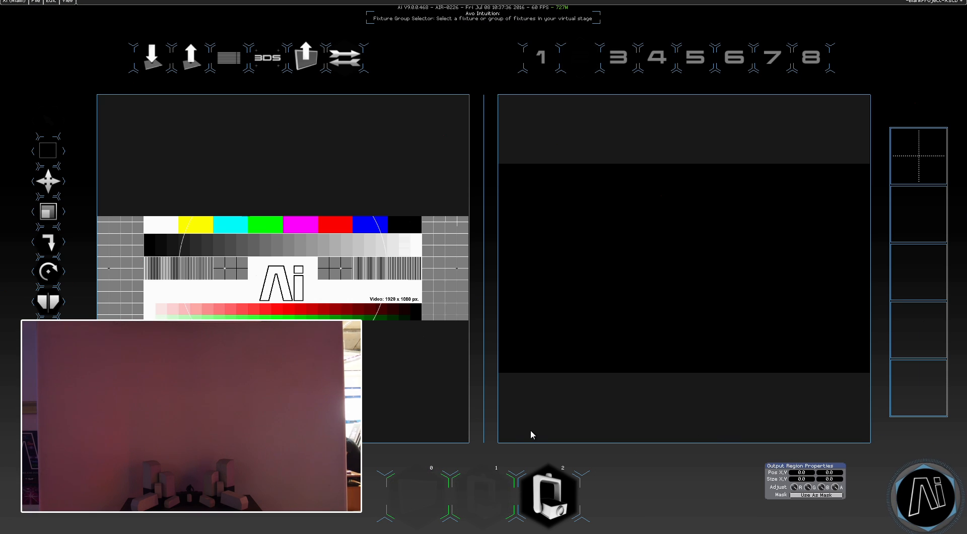
click(473, 513)
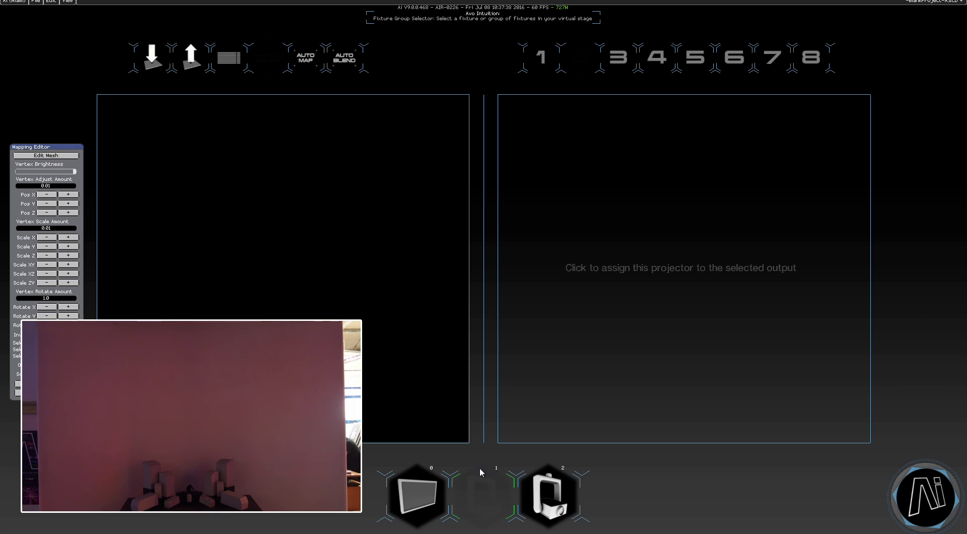
click(640, 291)
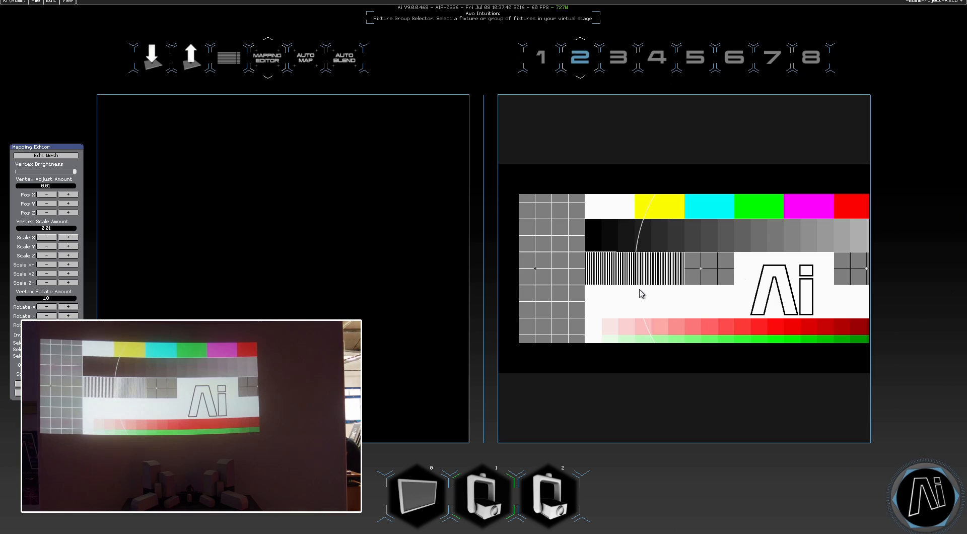
Assign projector fixture 2 to output 4 and switch it to Auto Blend
click(556, 492)
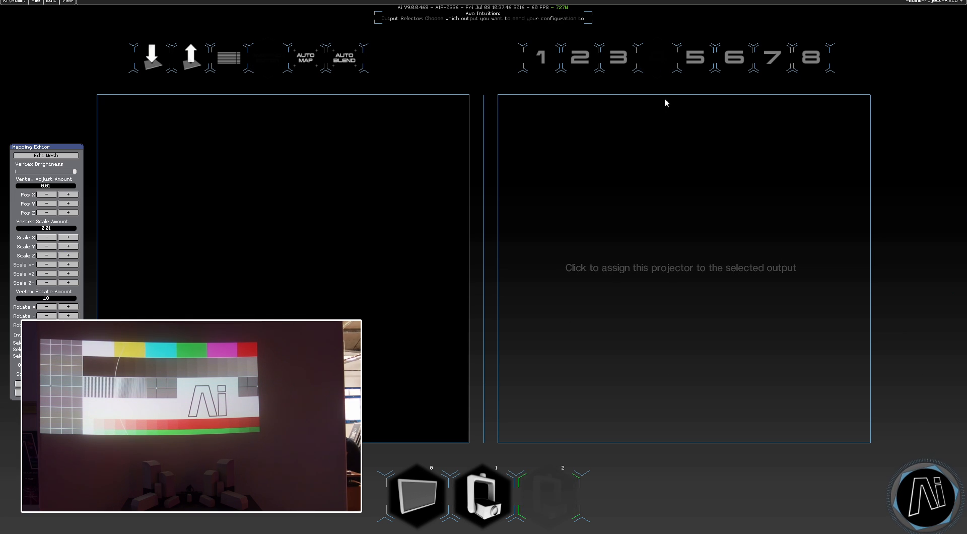
click(677, 267)
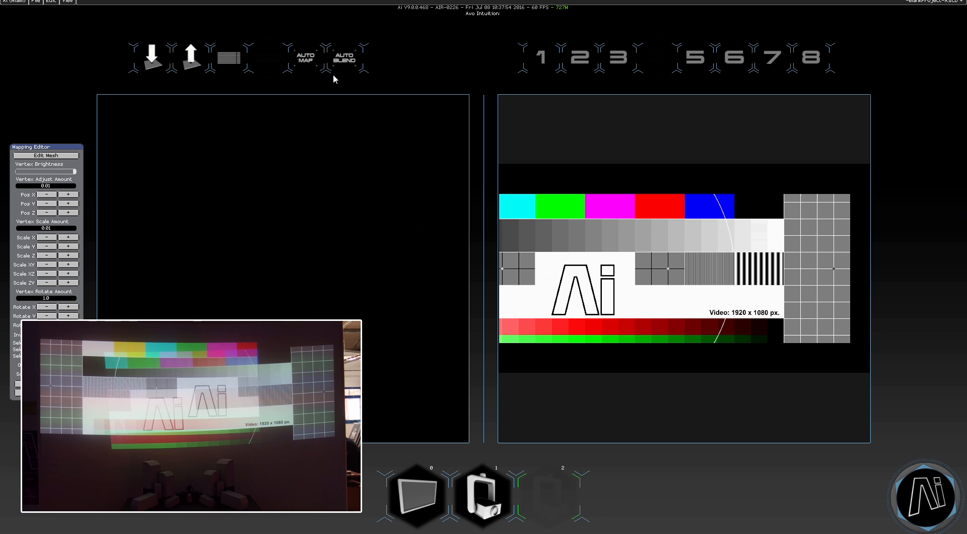
click(337, 59)
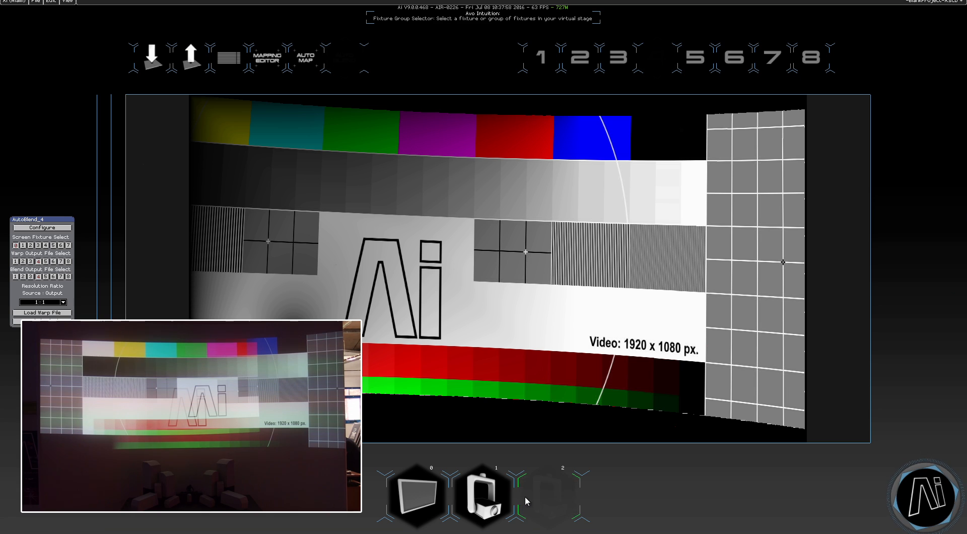
Select projector fixture 1 on output 2 and switch it to Auto Blend
click(546, 496)
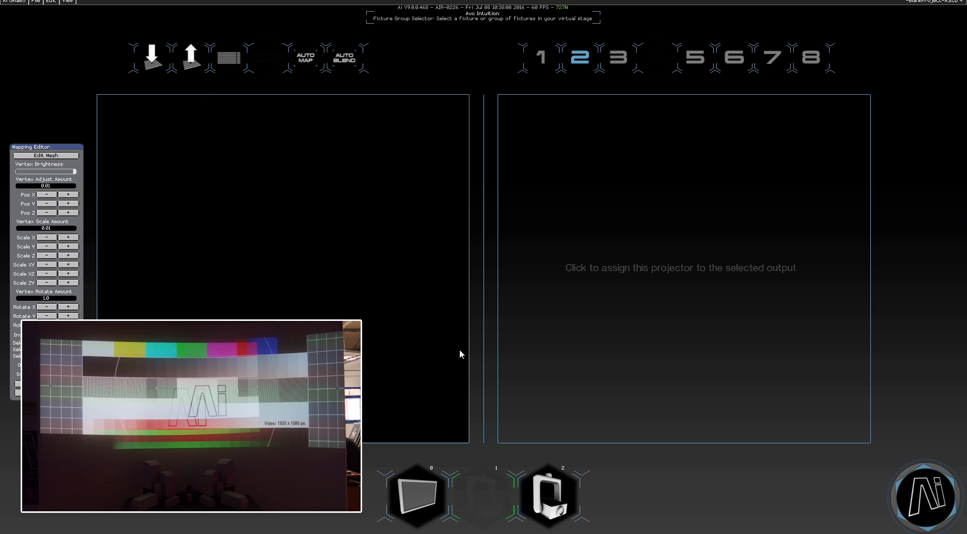
click(581, 58)
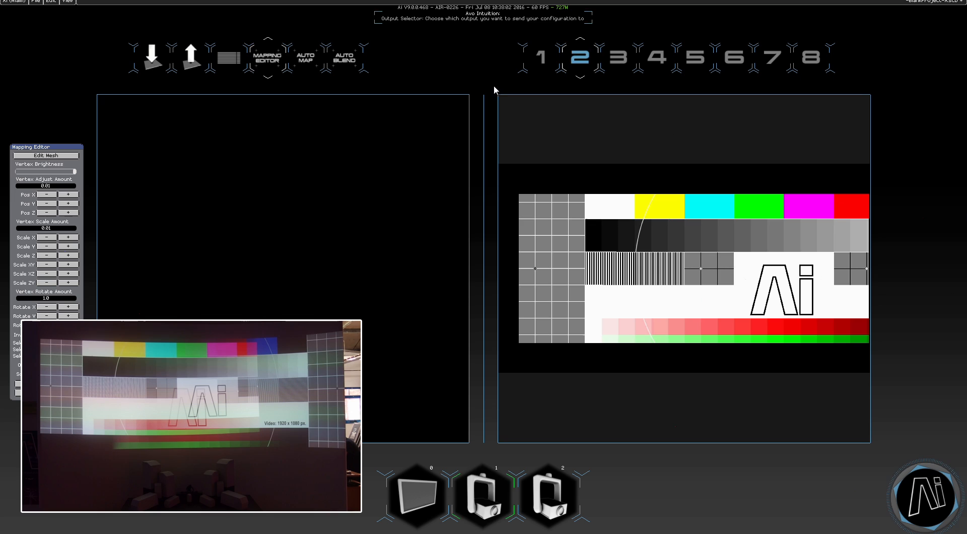
click(349, 59)
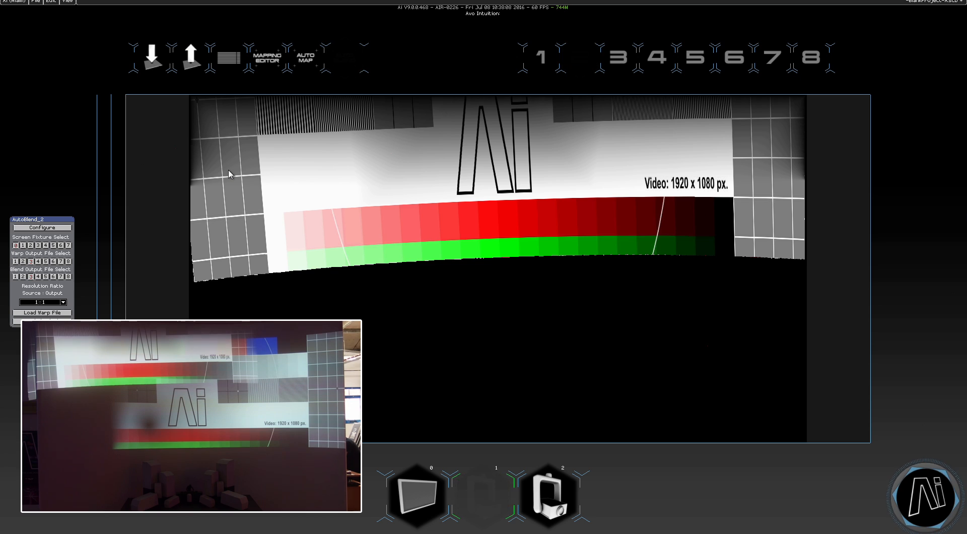
Open the Auto Blend configuration for output 2 and start a single client calibration
click(36, 232)
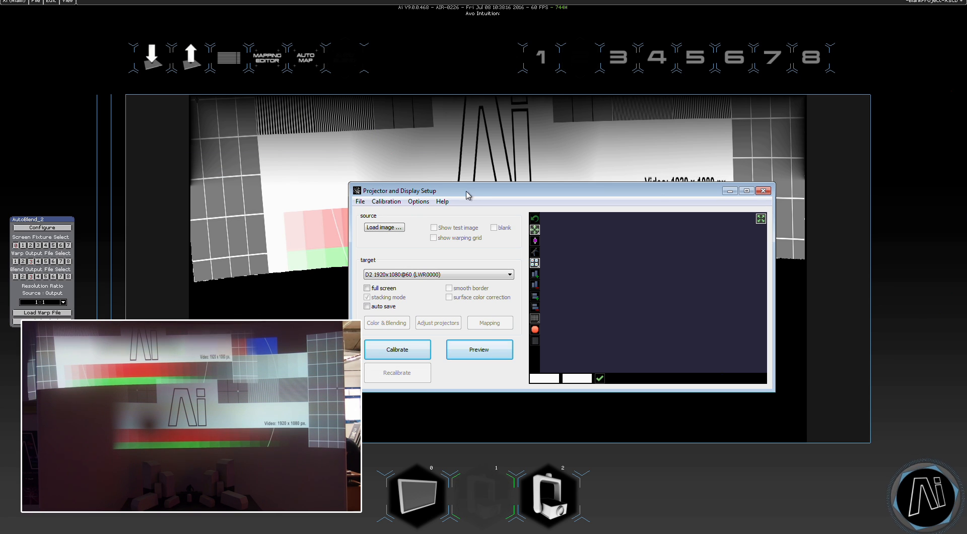
drag(472, 197, 290, 168)
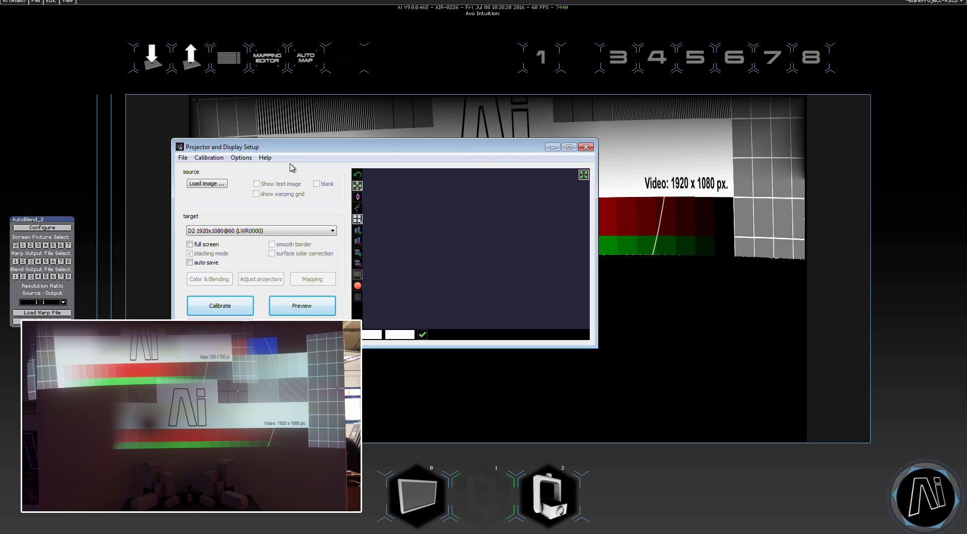
click(243, 309)
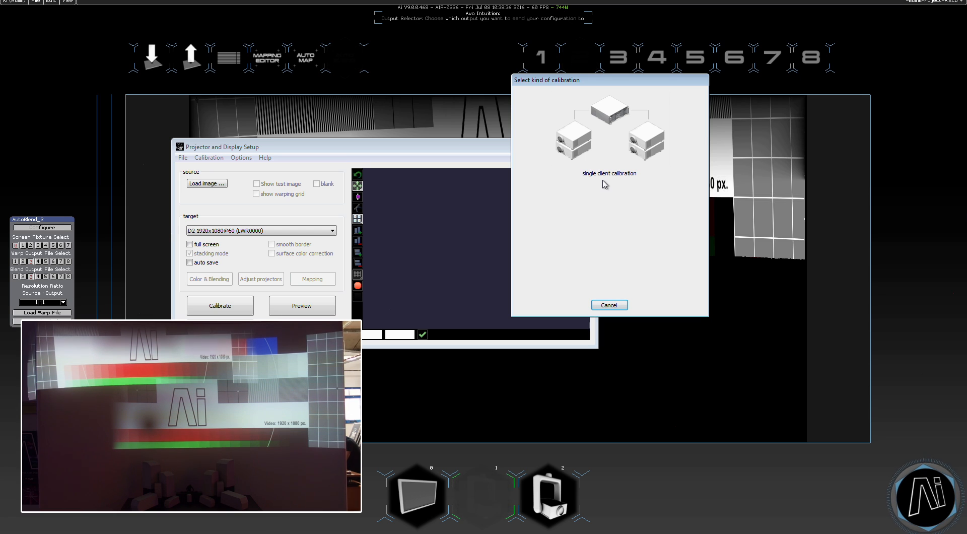
click(604, 152)
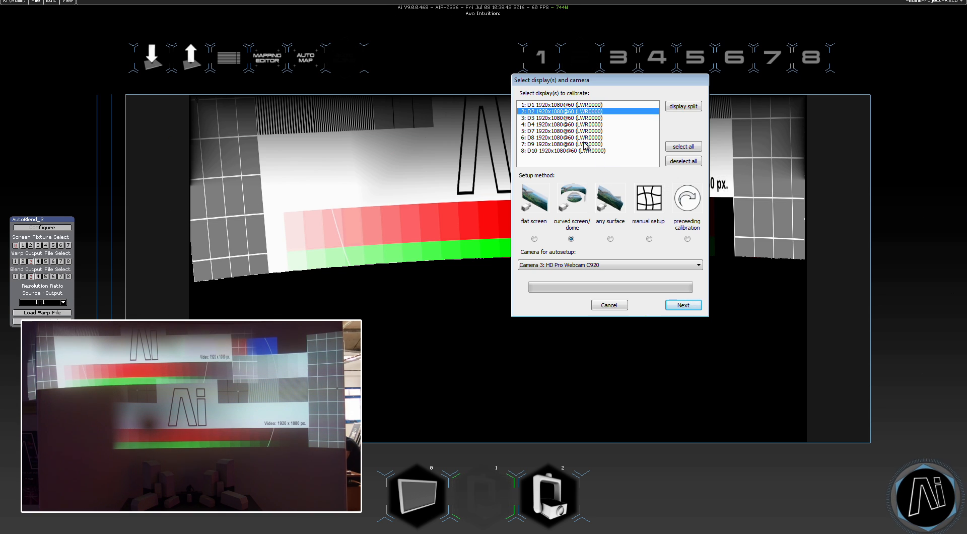
Set up calibration of displays D2 and D4 with the curved screen/dome method, the HD Pro Webcam C920 and Grid/Arbitrary arrangement
click(544, 124)
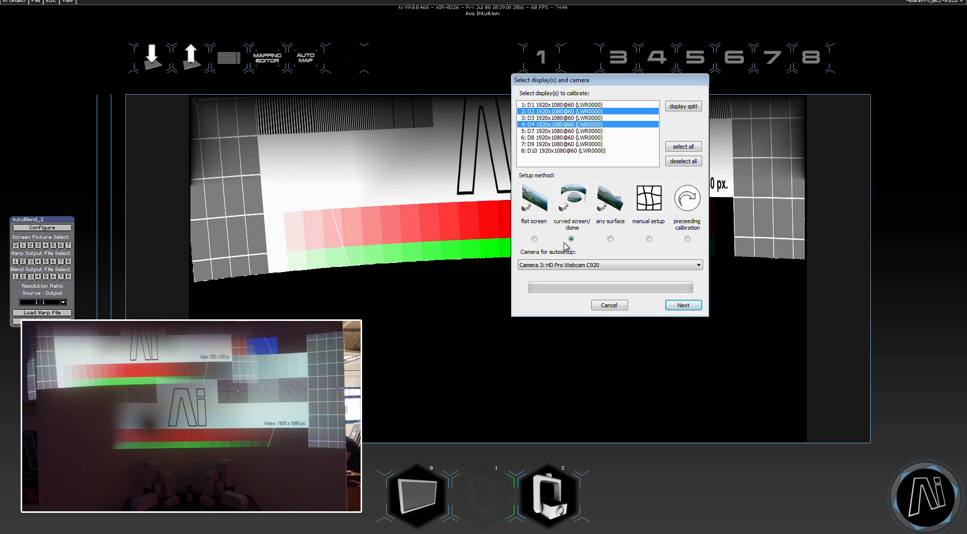
click(570, 267)
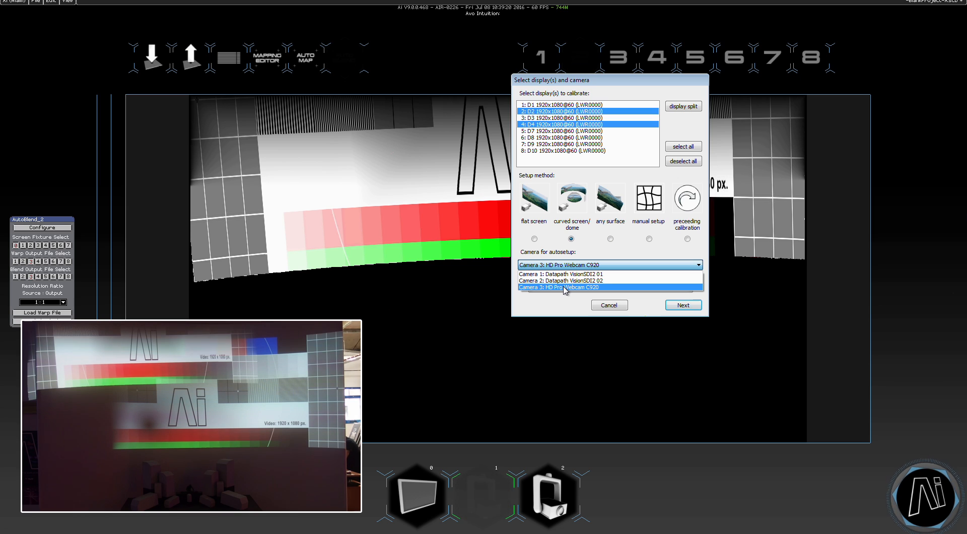
click(564, 287)
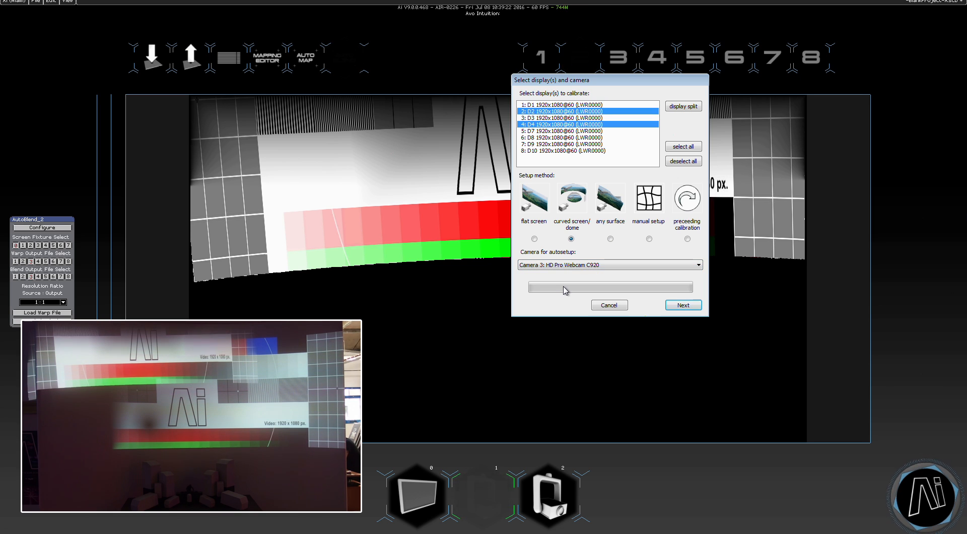
click(679, 306)
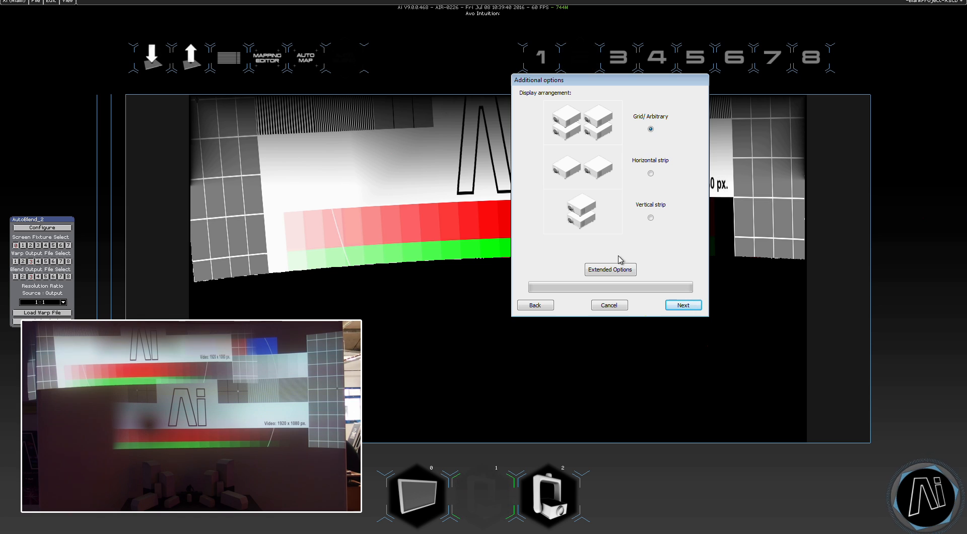
click(671, 308)
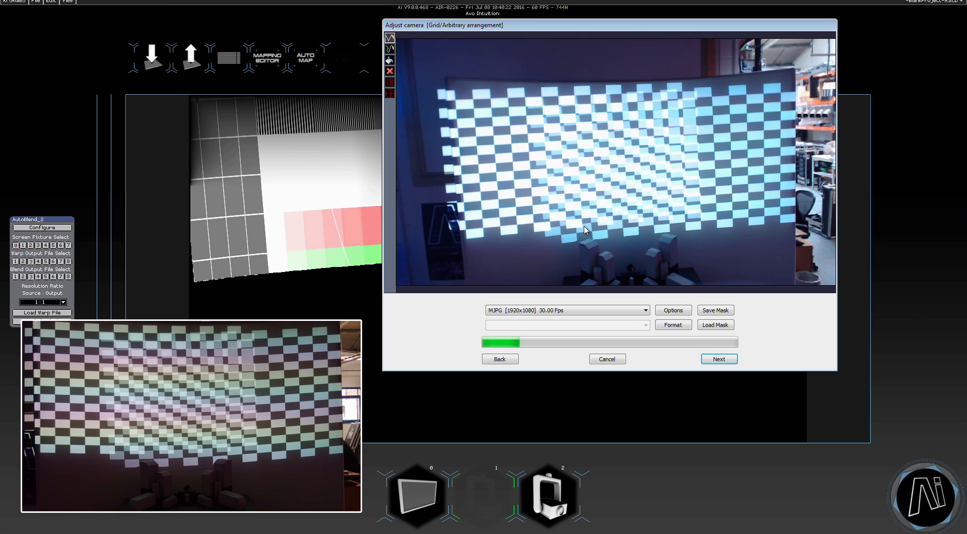
Switch the webcam's automatic exposure on and back off, keeping exposure at -5, and apply the camera settings
click(664, 311)
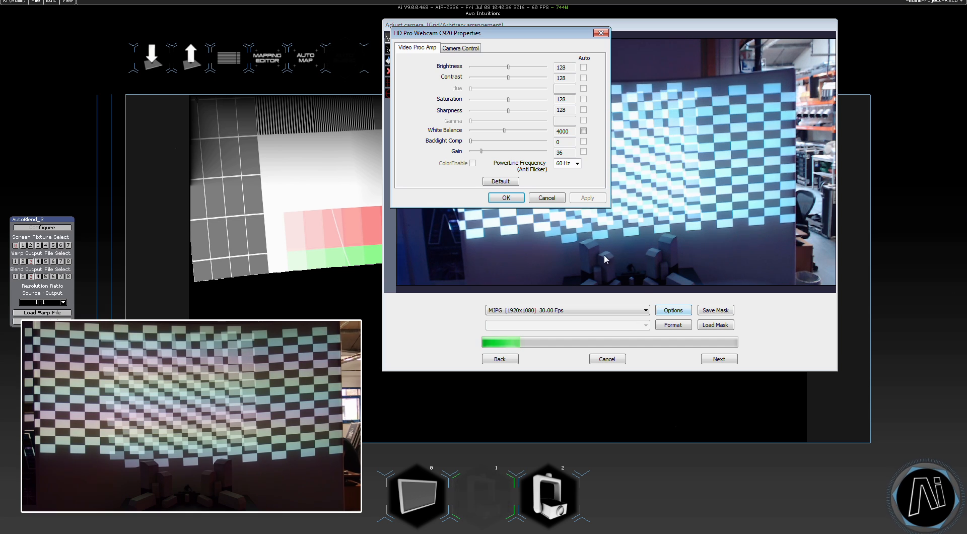
click(458, 51)
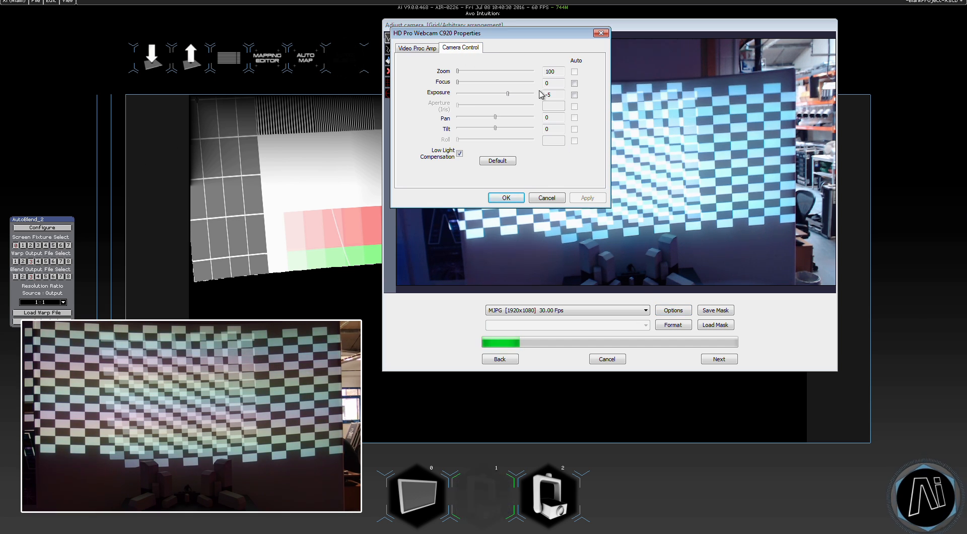
click(575, 95)
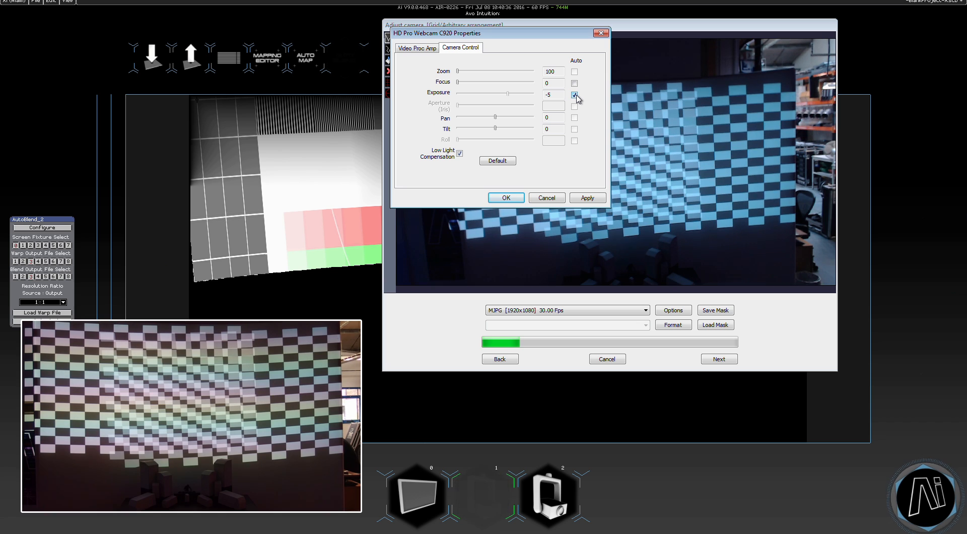
click(576, 95)
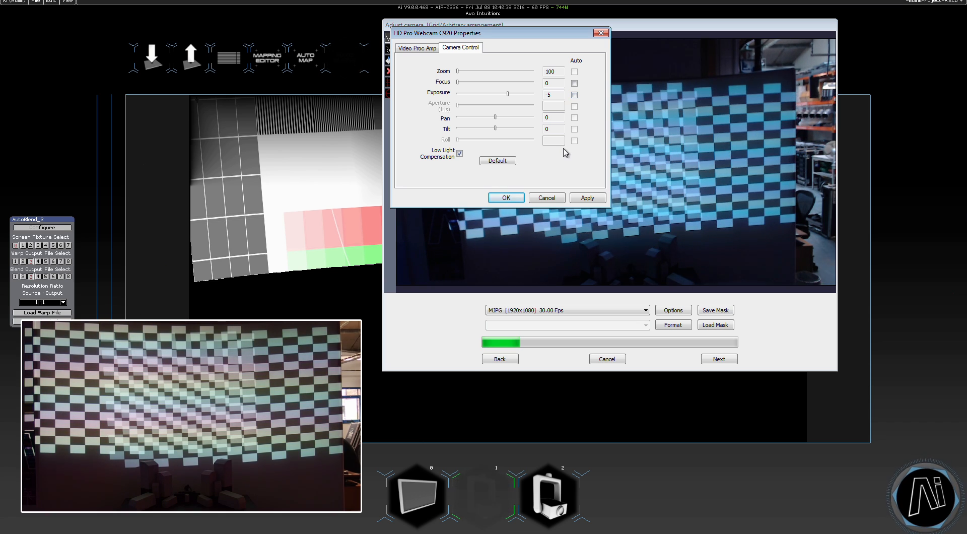
click(578, 199)
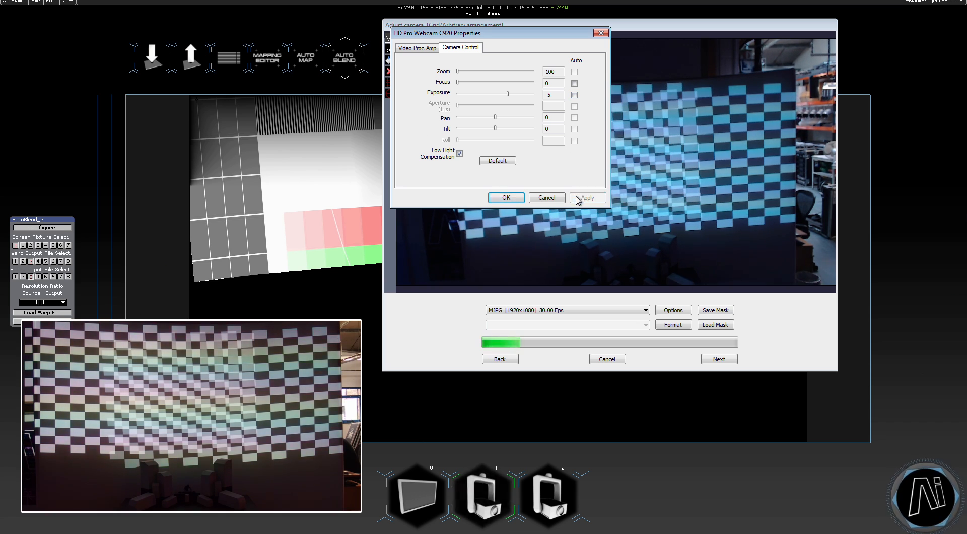
click(508, 199)
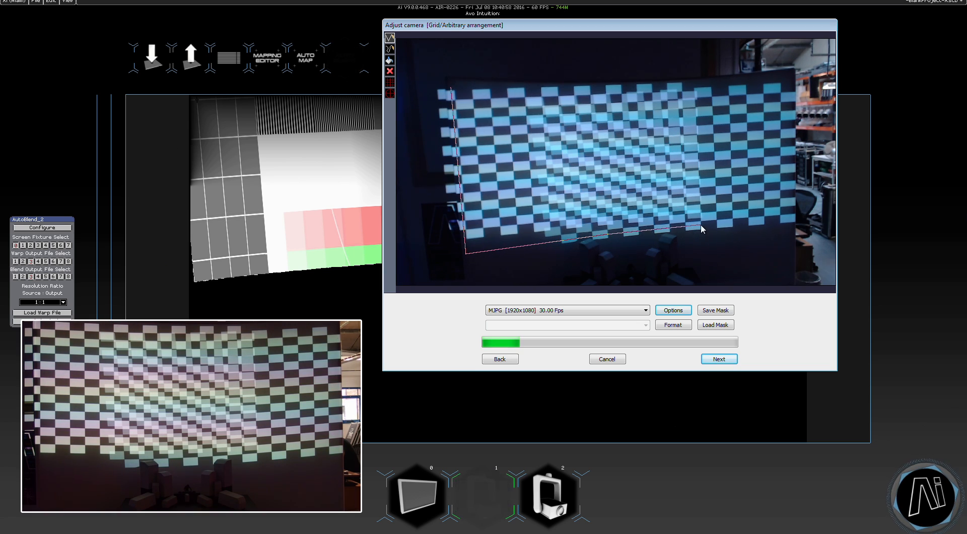
Outline the projection area in the camera image and mask out everything outside it before continuing to the scan pattern
click(789, 230)
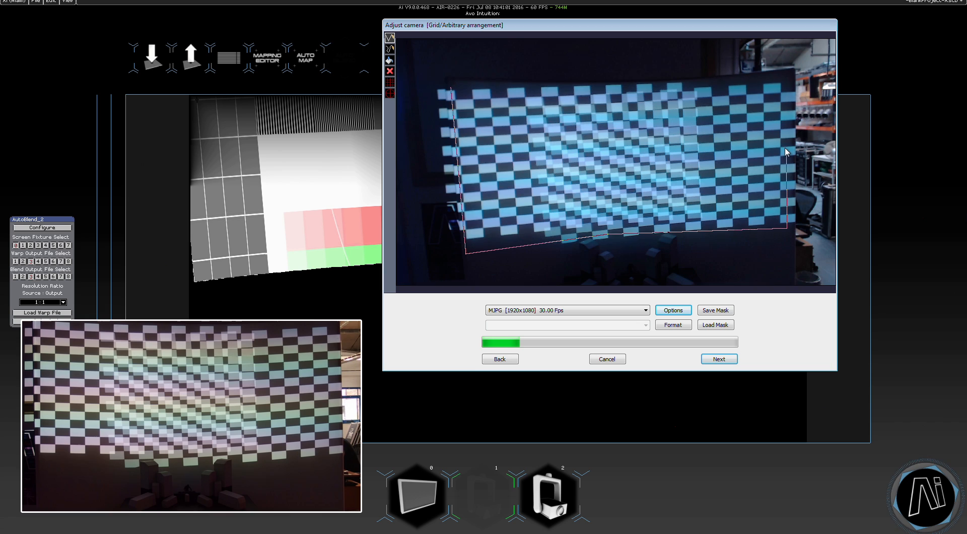
click(788, 76)
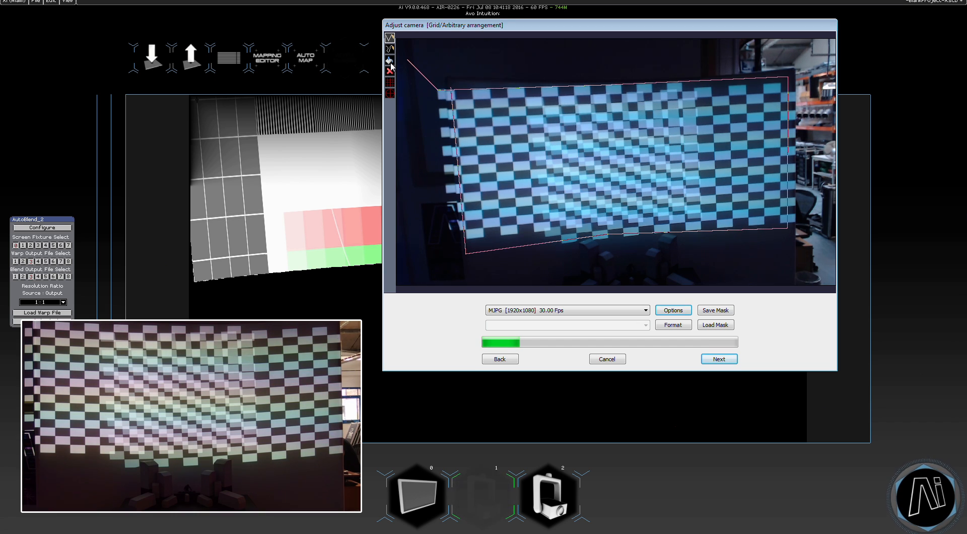
click(442, 45)
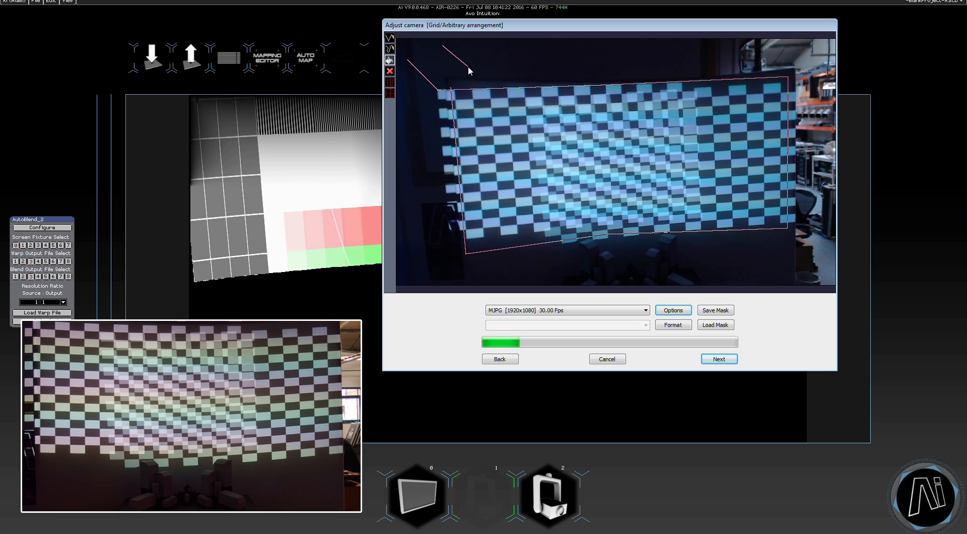
click(452, 65)
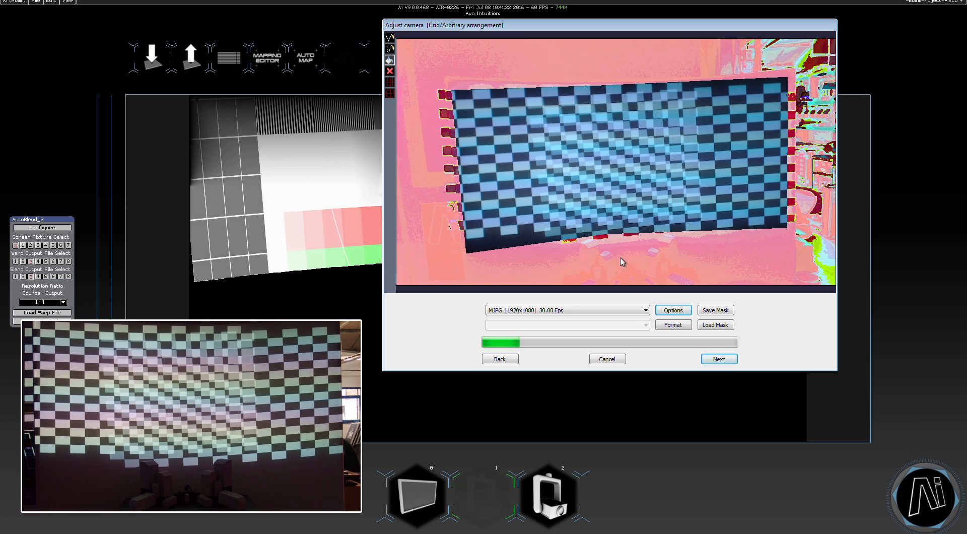
click(718, 359)
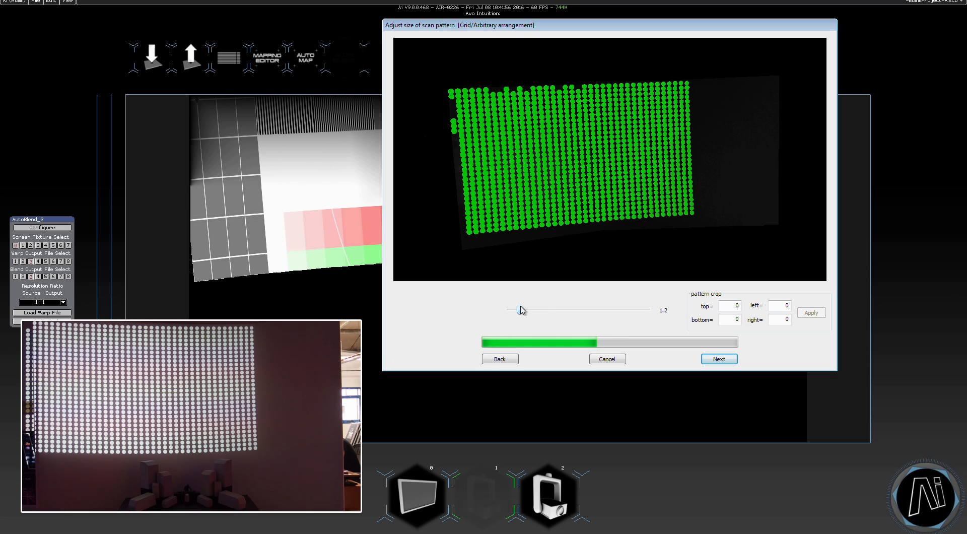
Test the scan pattern at size 0.5, set it back to 1.2 and run the calibration scan
drag(521, 310, 511, 311)
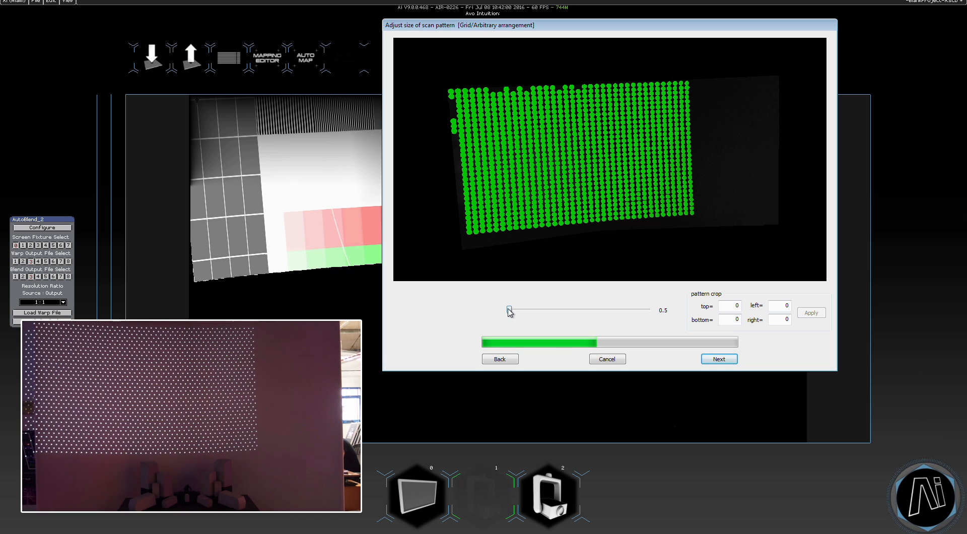
drag(509, 310, 520, 311)
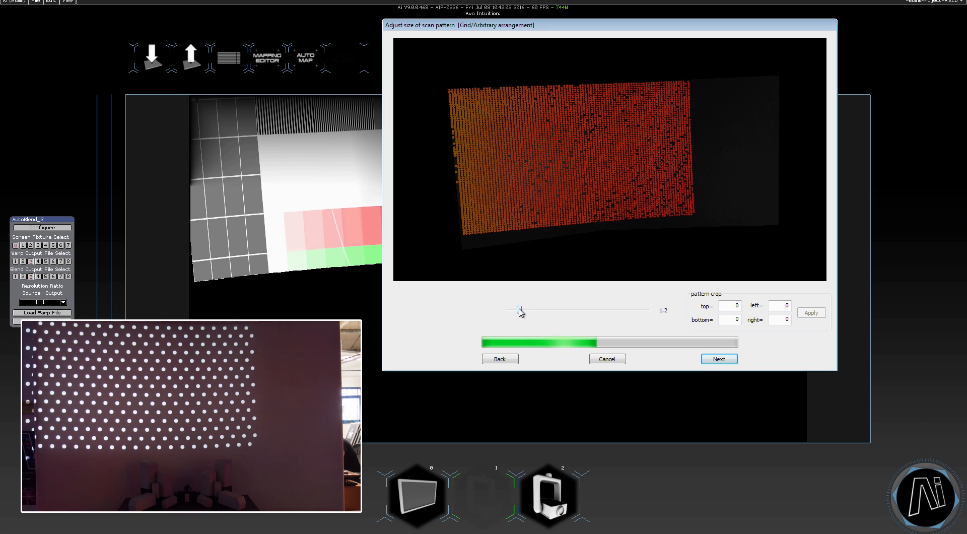
drag(521, 311, 525, 313)
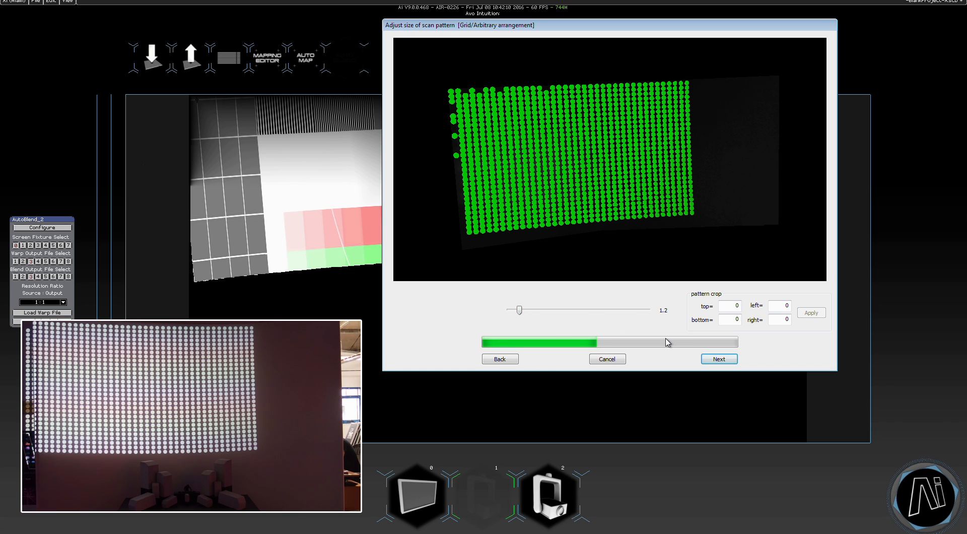
click(707, 359)
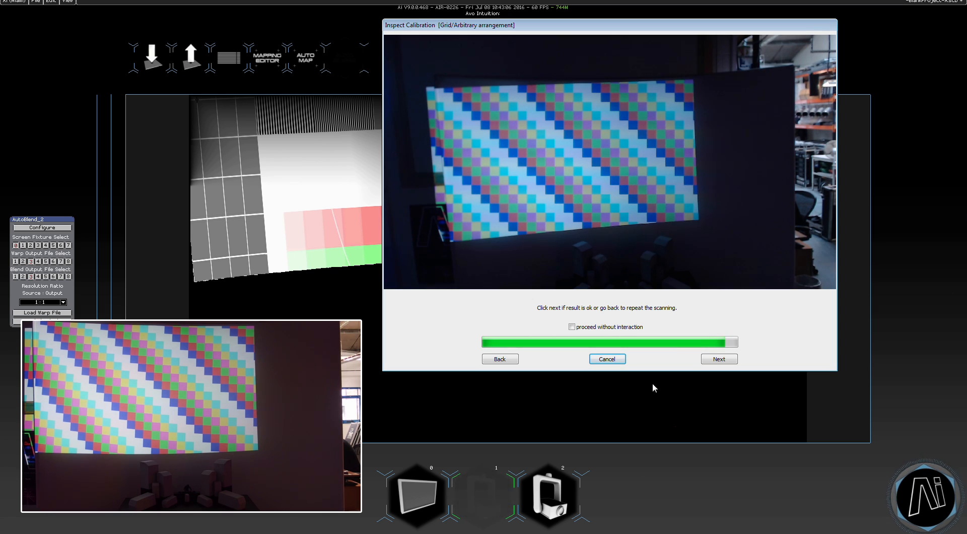
Accept the first projector's scan, scan the second projector with pattern size 1.2 and accept its result
click(723, 359)
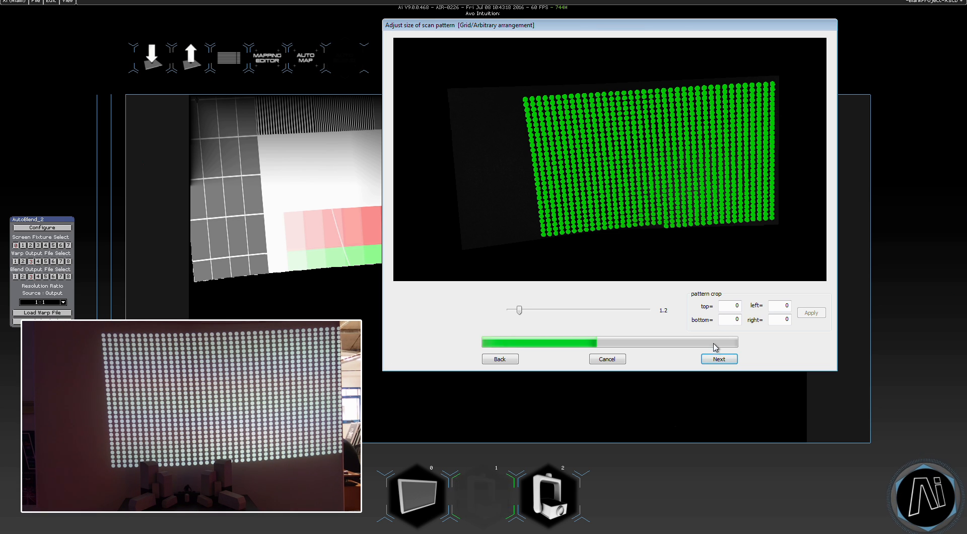
click(720, 359)
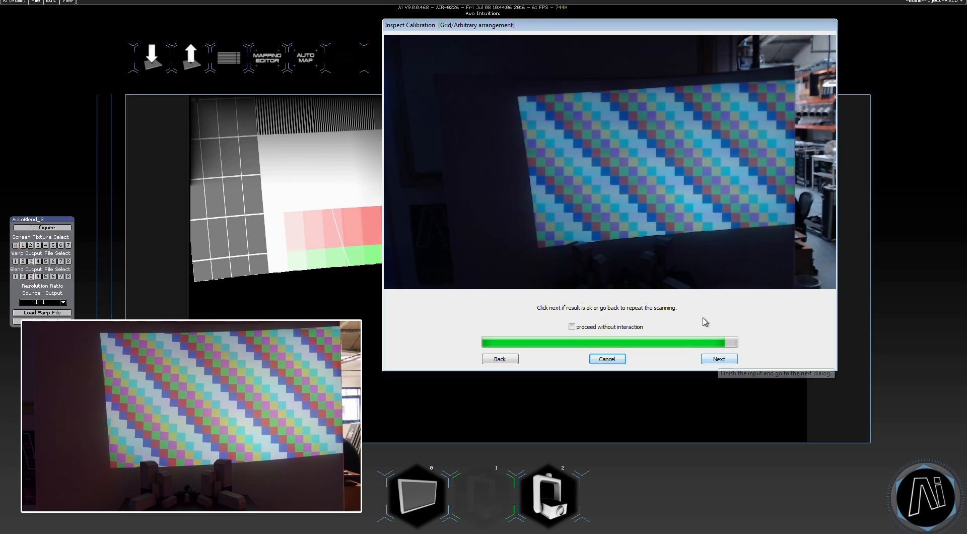
click(707, 359)
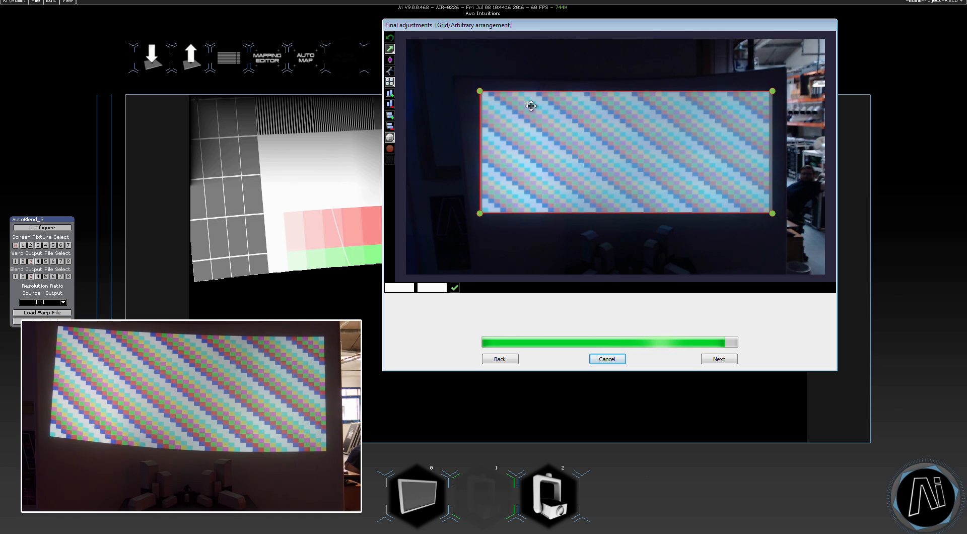
Shift the upper-left corner of the warp frame outward to horizontal position 14.504
click(482, 95)
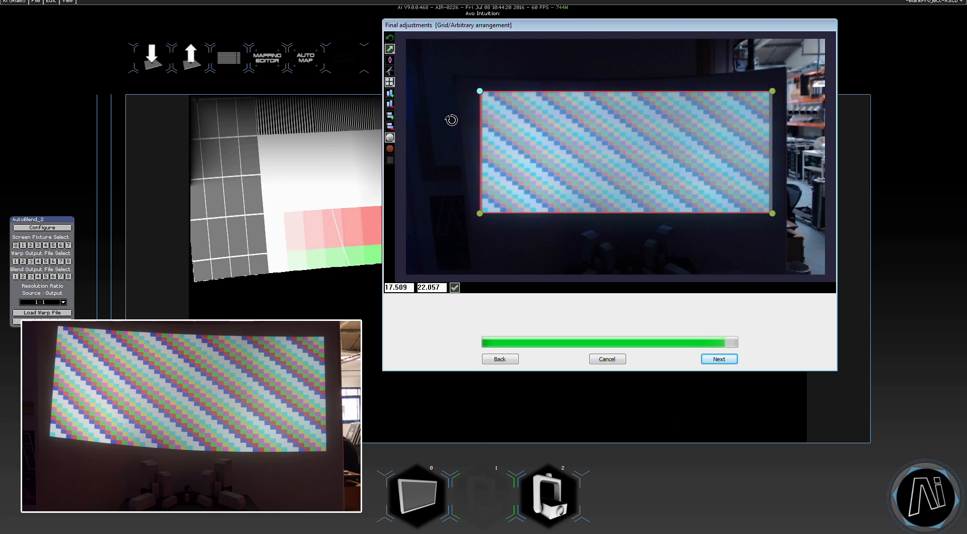
key(Left)
key(Left)
key(Left)
key(Left)
key(Left)
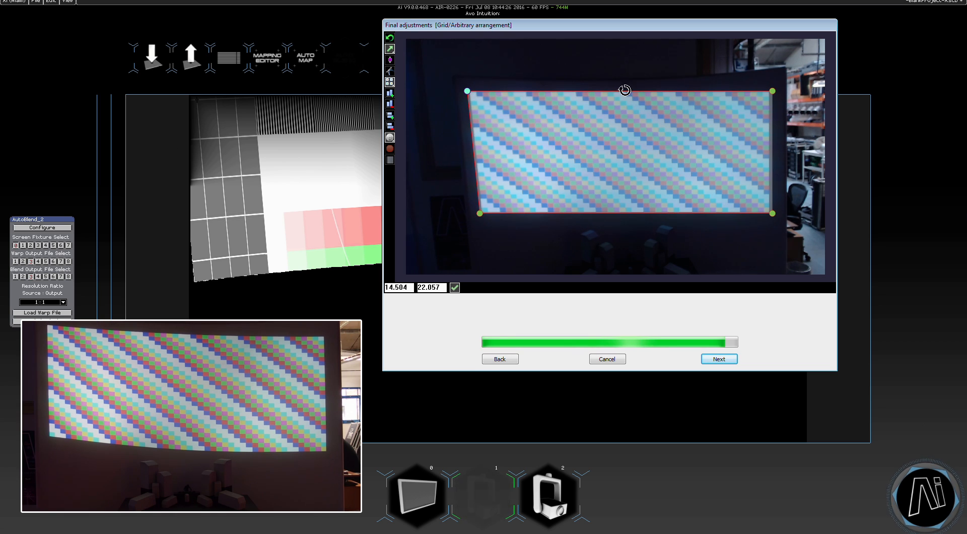
Raise the upper-right corner of the warp frame to follow the screen's upper edge
click(772, 91)
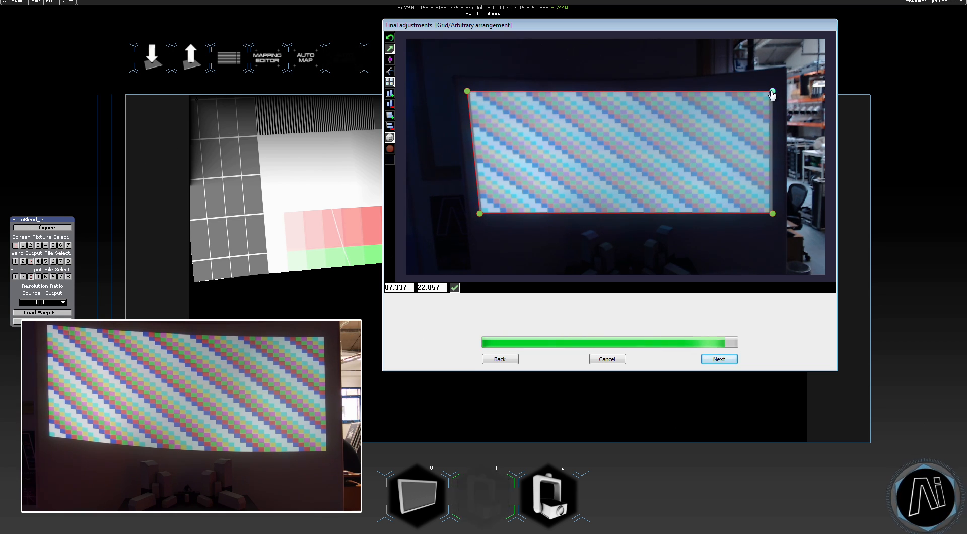
key(Up)
key(Up)
key(Up)
key(Up)
key(Up)
key(Up)
key(Up)
key(Up)
key(Up)
key(Up)
key(Up)
key(Up)
key(Up)
key(Up)
key(Up)
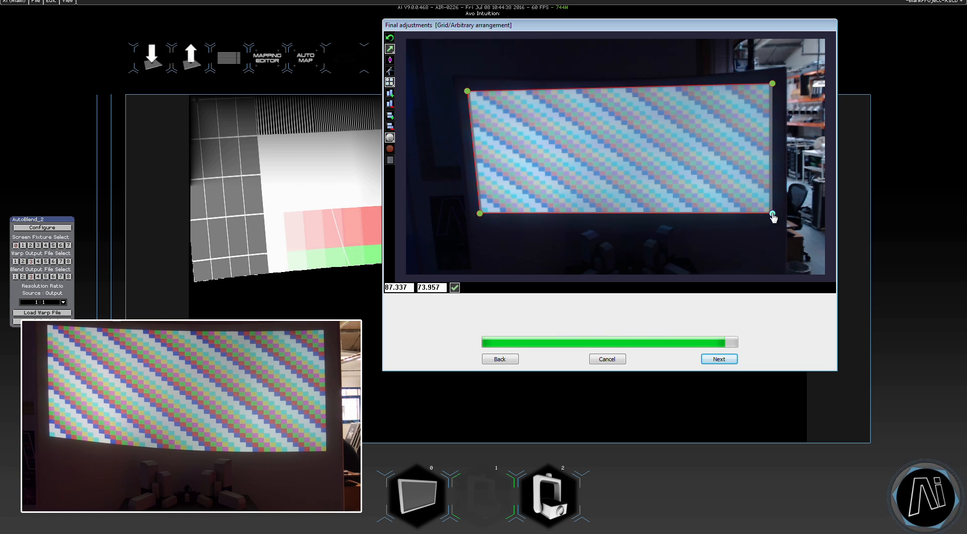
Raise the lower-right corner of the warp frame to vertical position 66.479 to fit the screen's lower edge
key(Up)
key(Up)
key(Up)
key(Up)
key(Up)
key(Up)
key(Up)
key(Up)
key(Up)
key(Up)
key(Up)
key(Up)
key(Up)
key(Up)
key(Up)
key(Up)
key(Up)
key(Up)
key(Up)
key(Up)
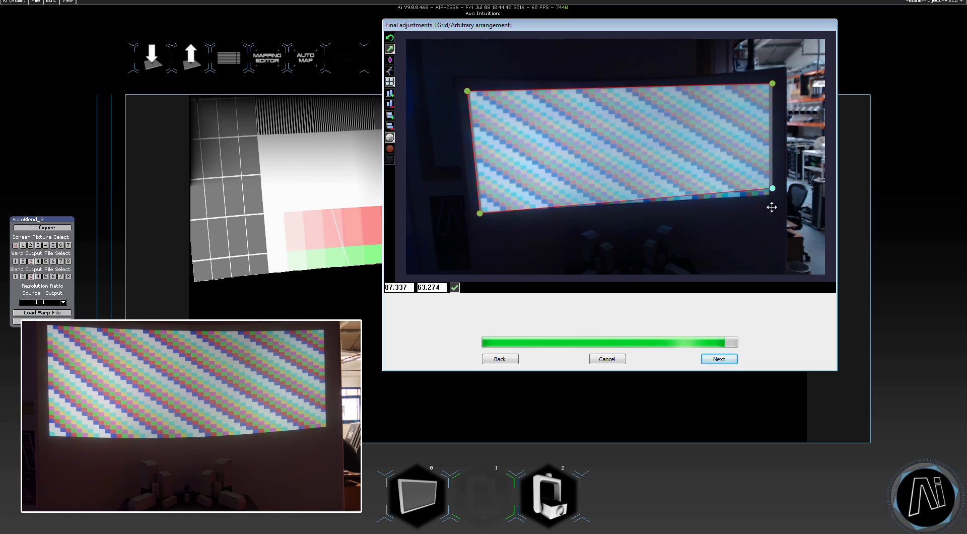
key(Down)
key(Down)
key(Down)
key(Down)
key(Down)
key(Down)
key(Down)
key(Down)
key(Down)
key(Down)
key(Down)
key(Down)
key(Down)
key(Down)
key(Down)
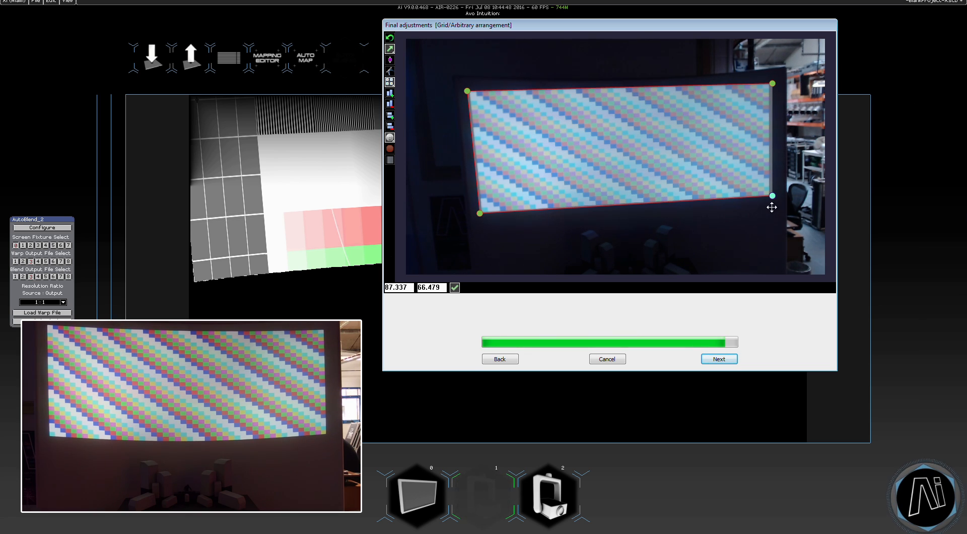
Add a middle column with curve handles to the warp frame and lower its upper point to vertical position 23.660
click(391, 94)
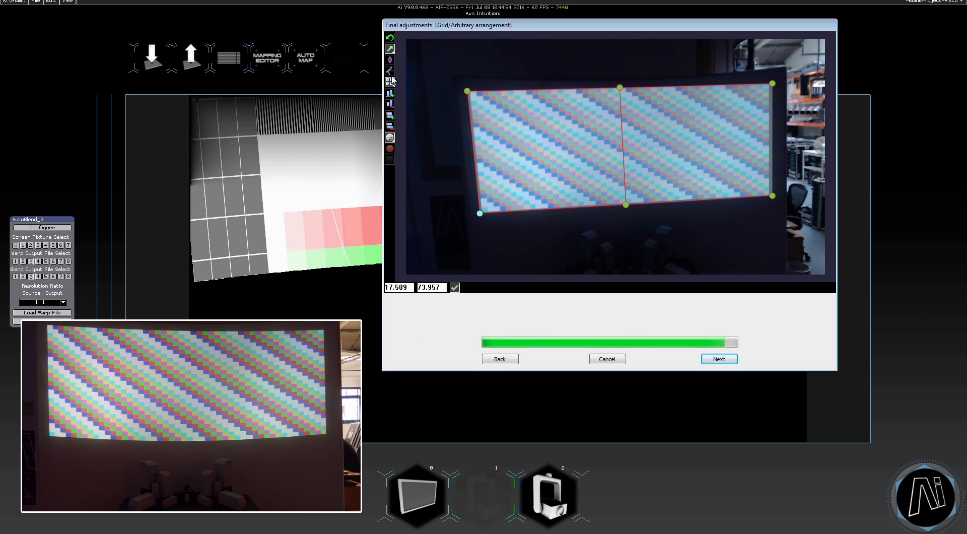
click(391, 72)
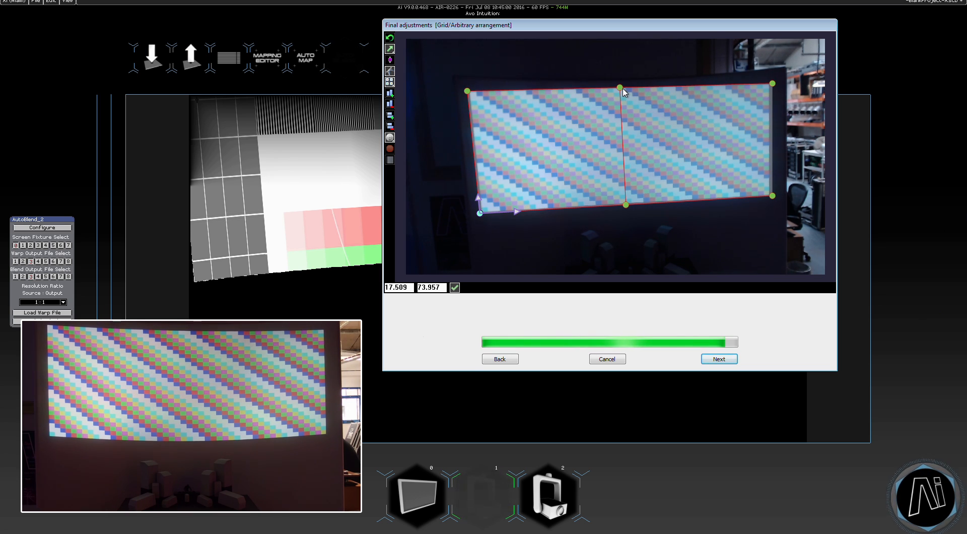
click(629, 90)
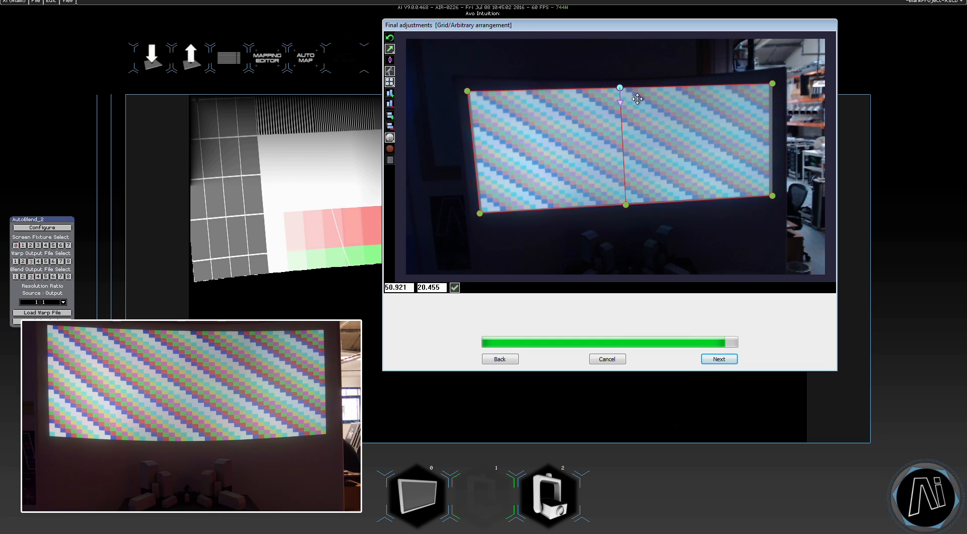
key(Down)
key(Down)
key(Down)
key(Down)
key(Down)
key(Down)
key(Down)
key(Down)
key(Down)
key(Down)
key(Down)
key(Down)
key(Down)
key(Down)
key(Down)
key(Down)
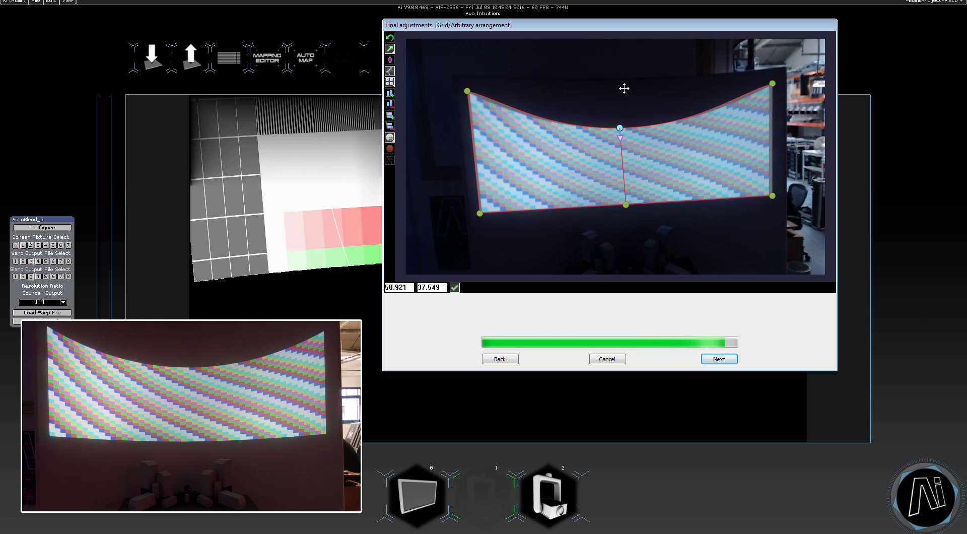
key(Up)
key(Up)
key(Up)
key(Up)
key(Up)
key(Up)
key(Up)
key(Up)
key(Up)
key(Up)
key(Up)
key(Up)
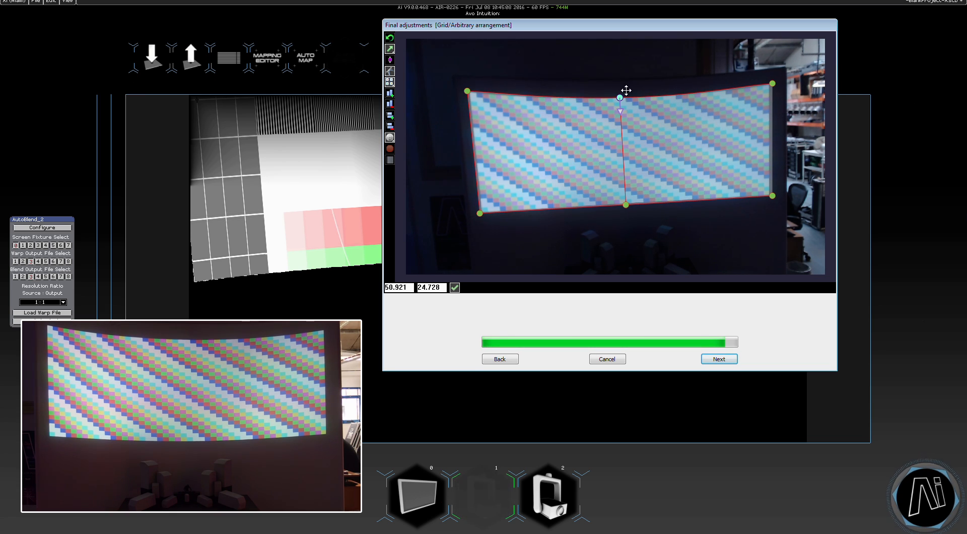
key(Up)
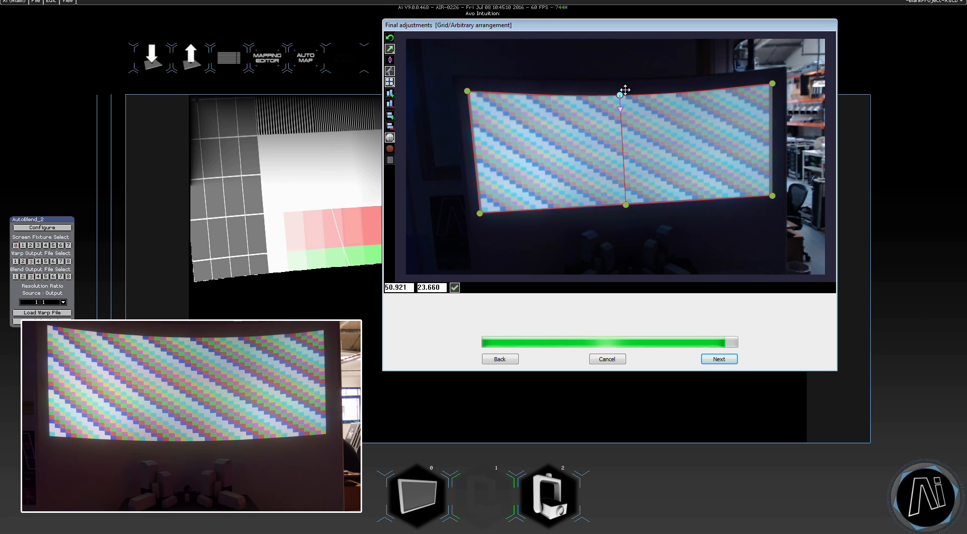
Raise the middle column's lower point to vertical position 68.081 and turn off the curve handles
click(626, 205)
key(Up)
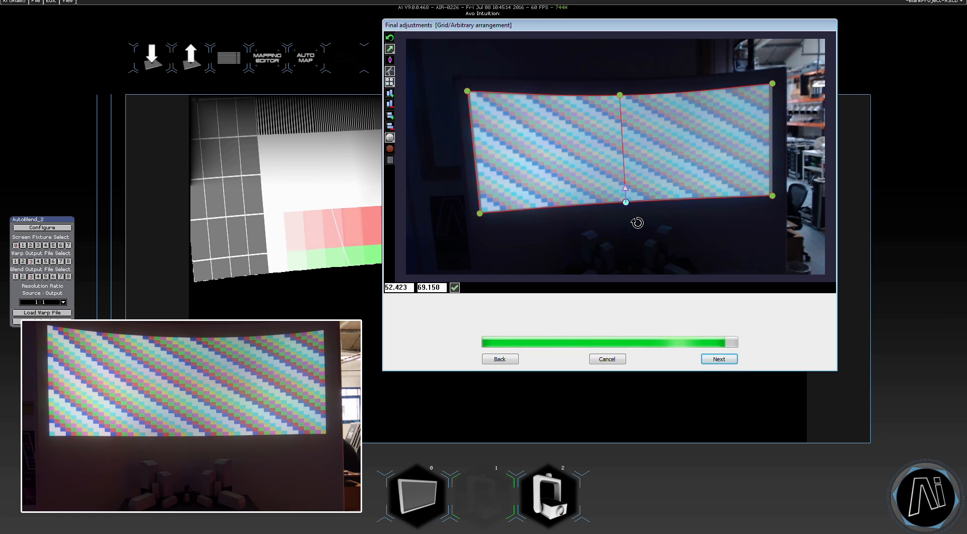
key(Up)
key(Up)
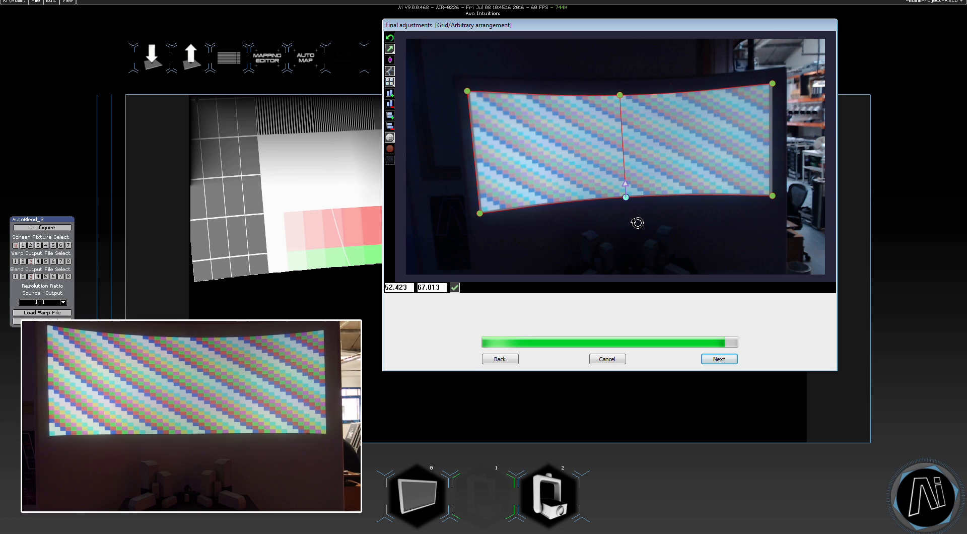
key(Down)
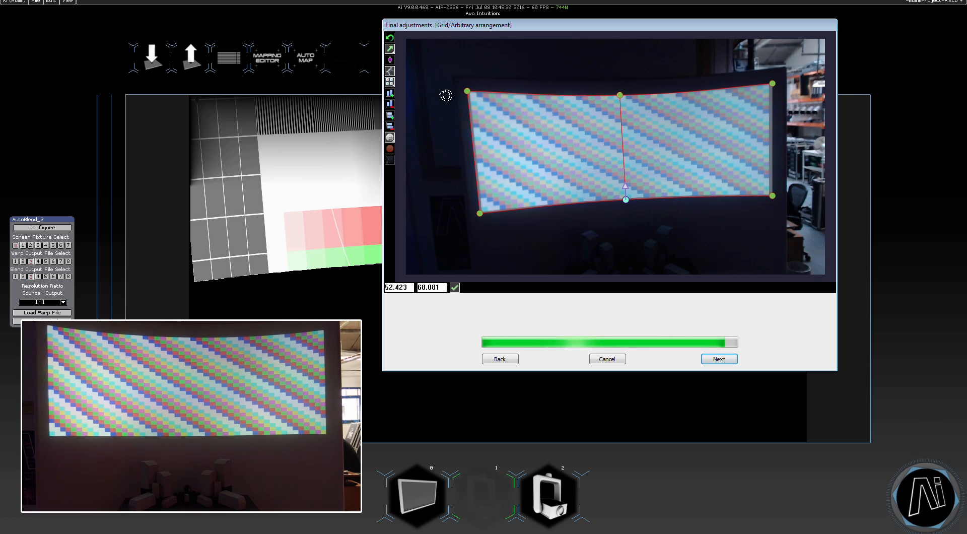
click(392, 71)
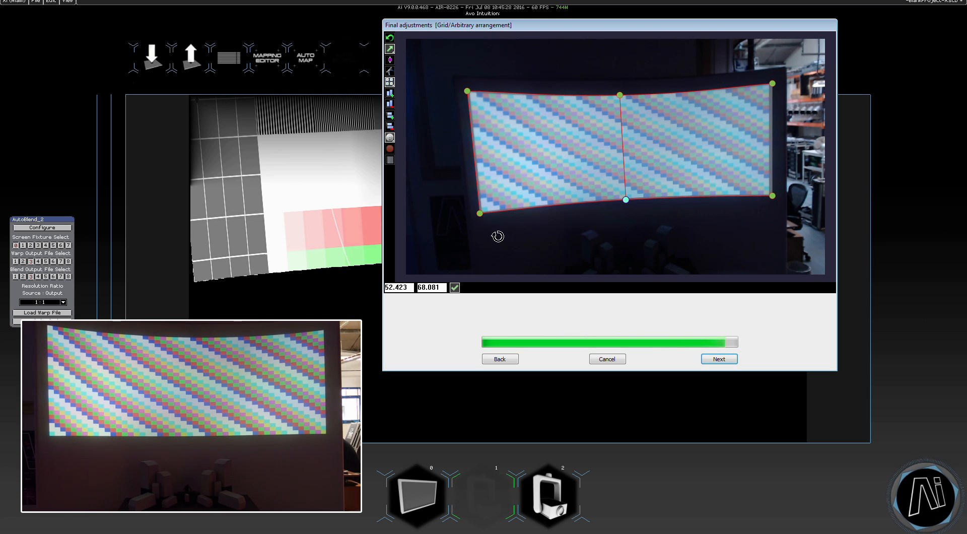
Lower the lower-left corner of the warp frame to vertical position 76.094 and finish the calibration
click(481, 214)
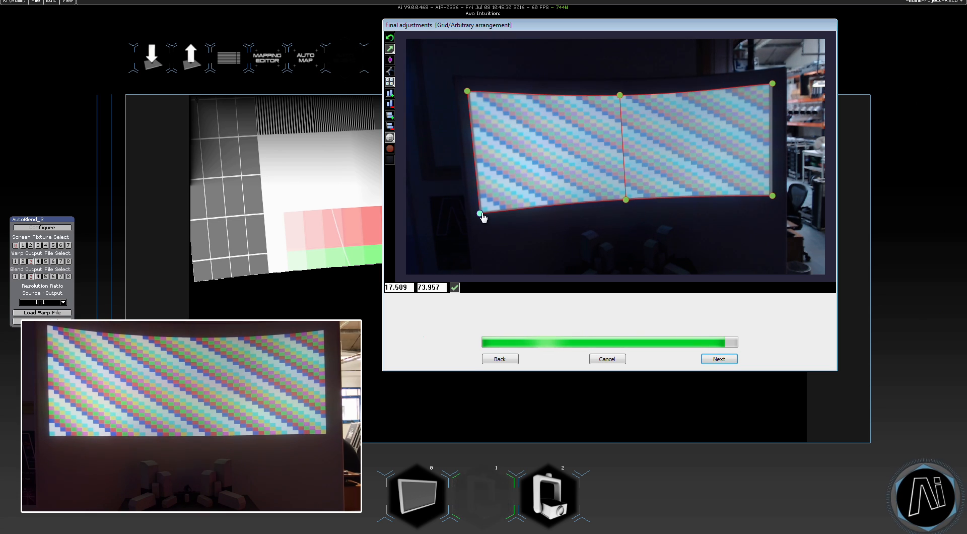
key(Down)
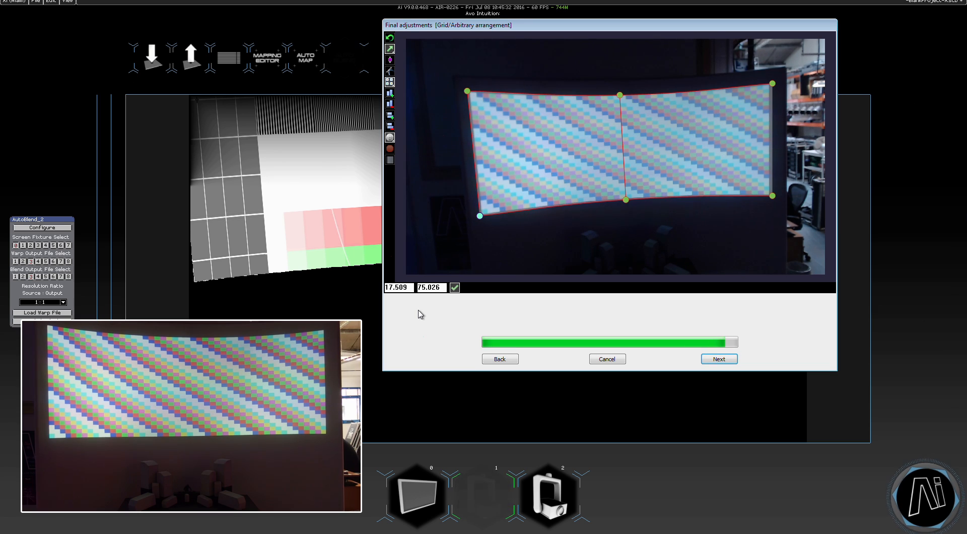
key(Down)
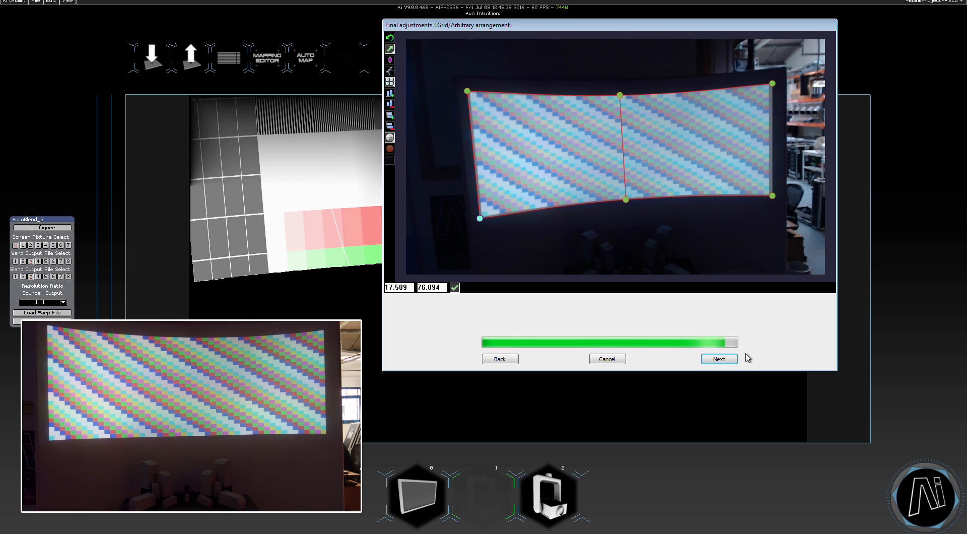
click(727, 359)
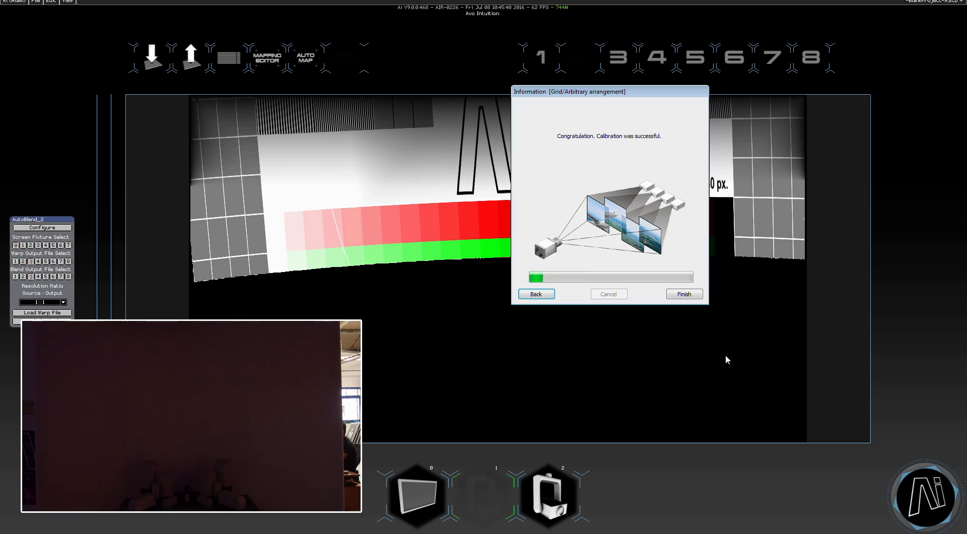
click(685, 297)
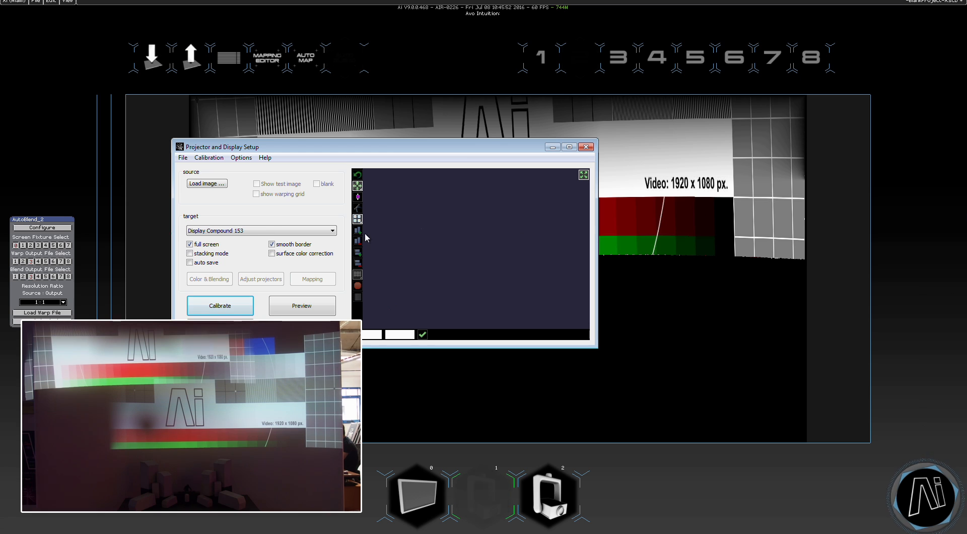
Start saving and exporting the calibration settings, browsing to C:\Program Files\Avolites\Ai\Distrib
click(183, 158)
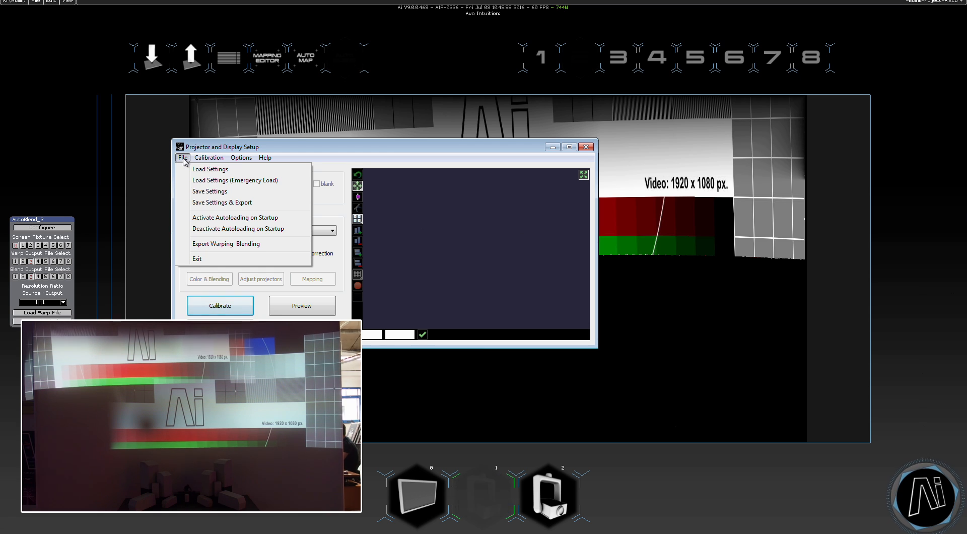
click(210, 204)
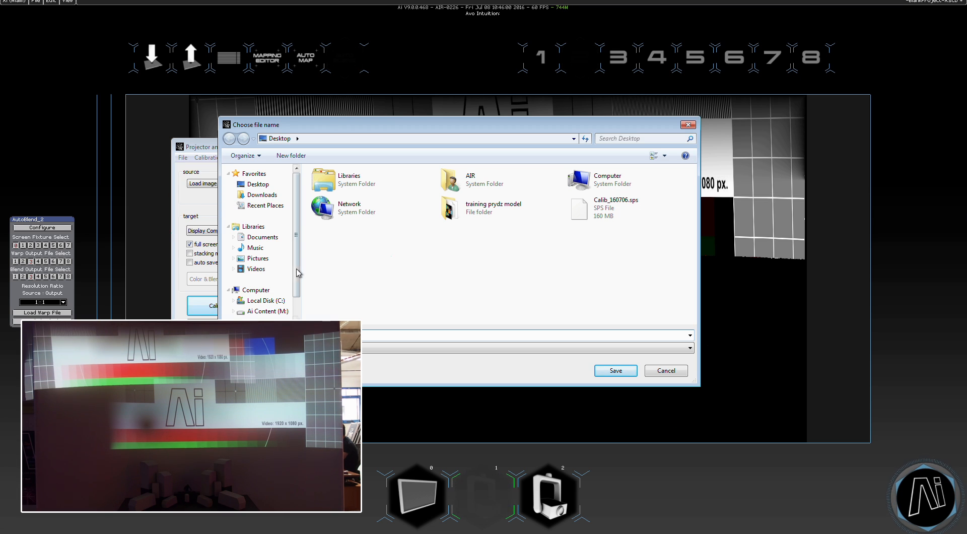
click(258, 302)
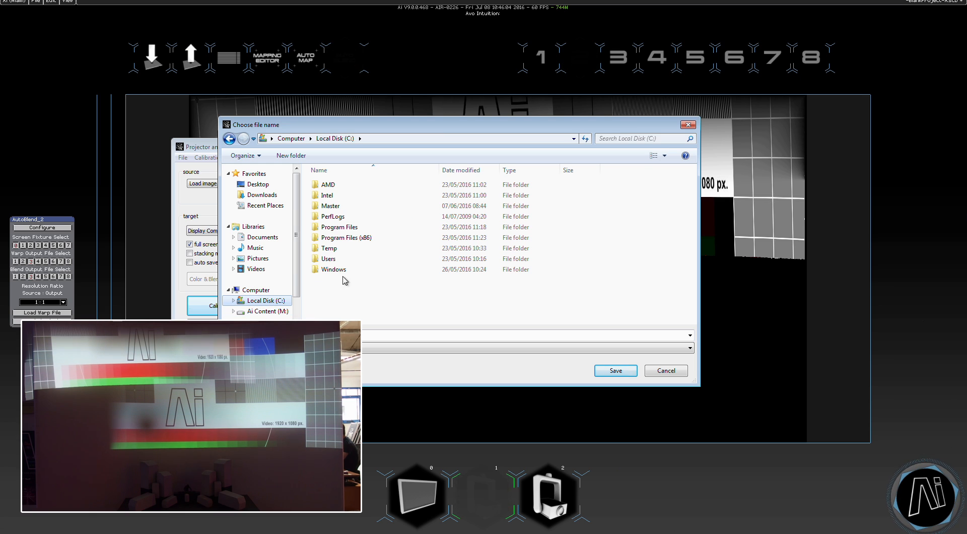
double_click(348, 227)
click(333, 198)
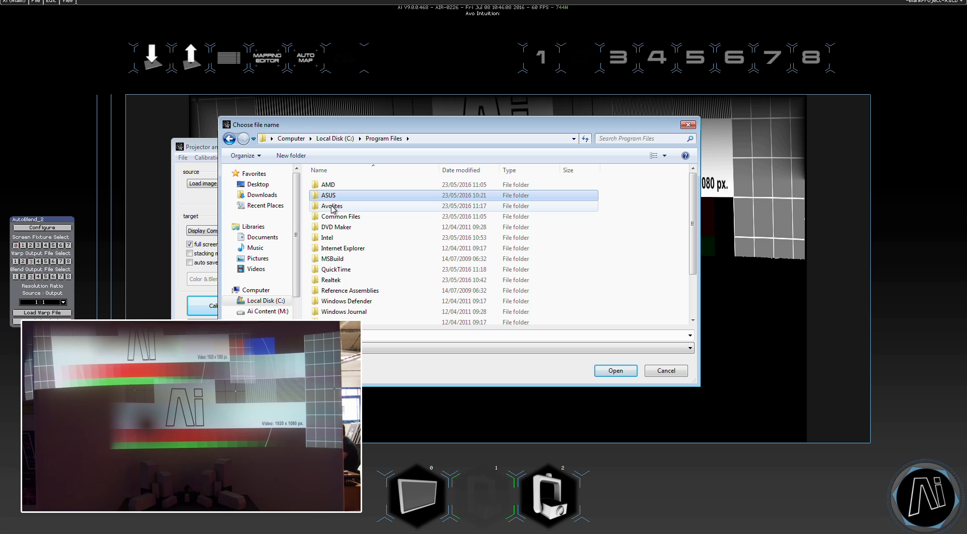
double_click(333, 206)
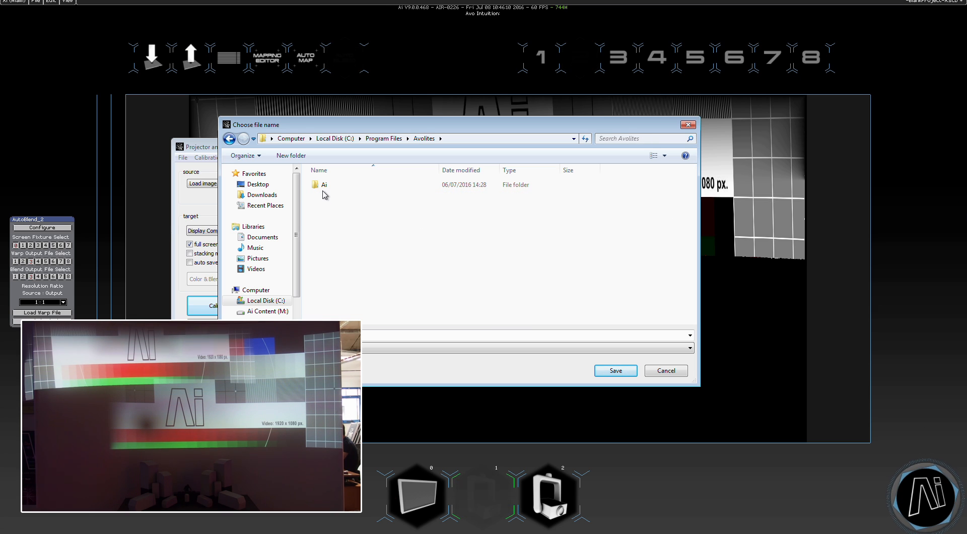
double_click(324, 187)
double_click(325, 185)
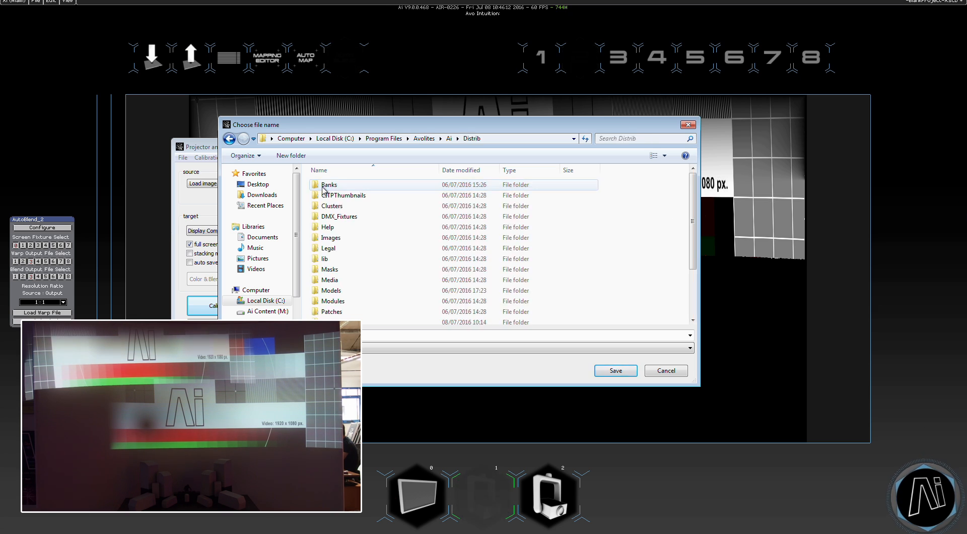
Save the calibration settings as Calib_160706.sps in the System\Auto Blend\Calibration folder
scroll(339, 281, down, 2)
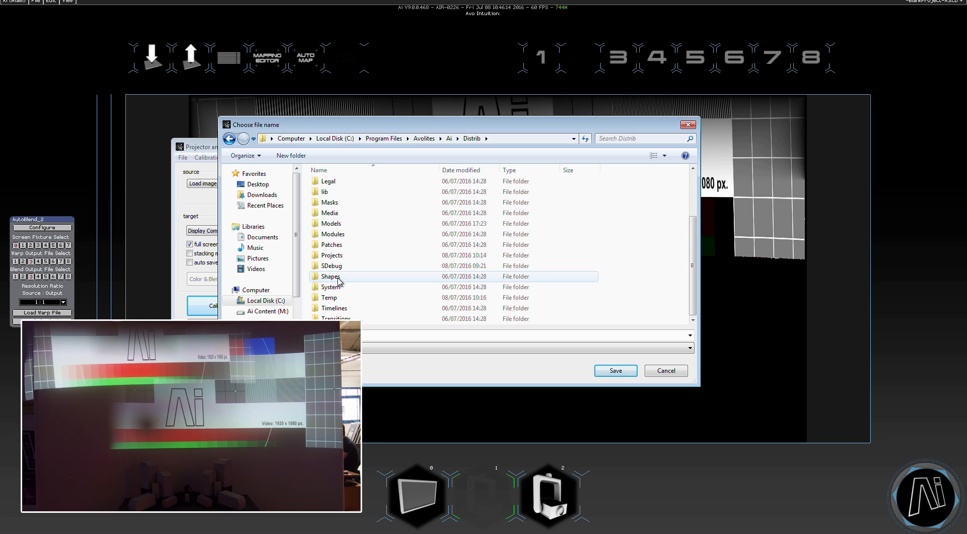
double_click(337, 288)
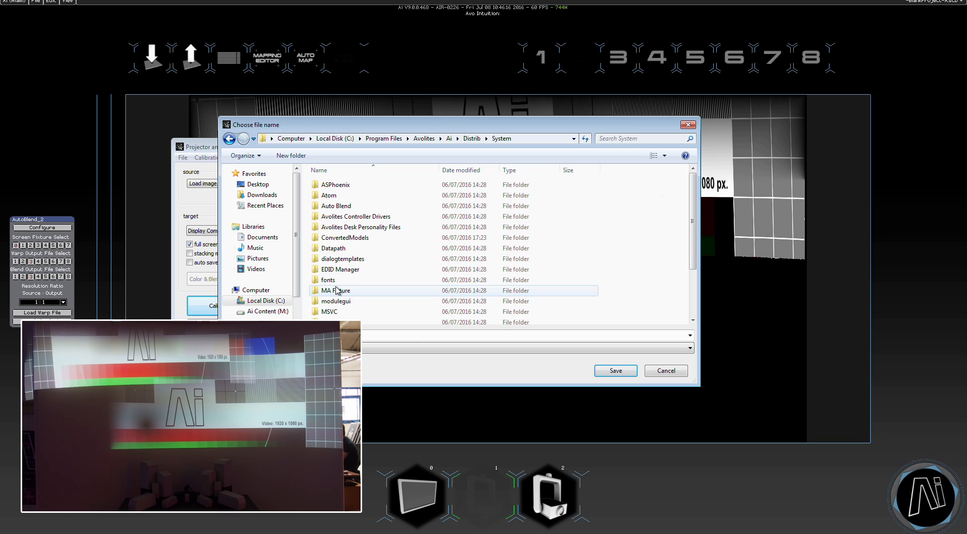
click(332, 207)
double_click(330, 207)
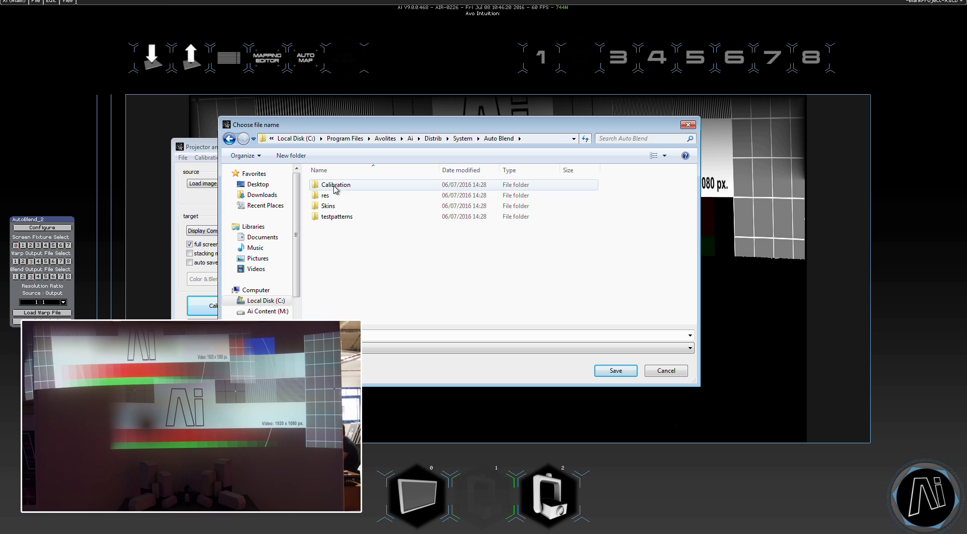
double_click(334, 185)
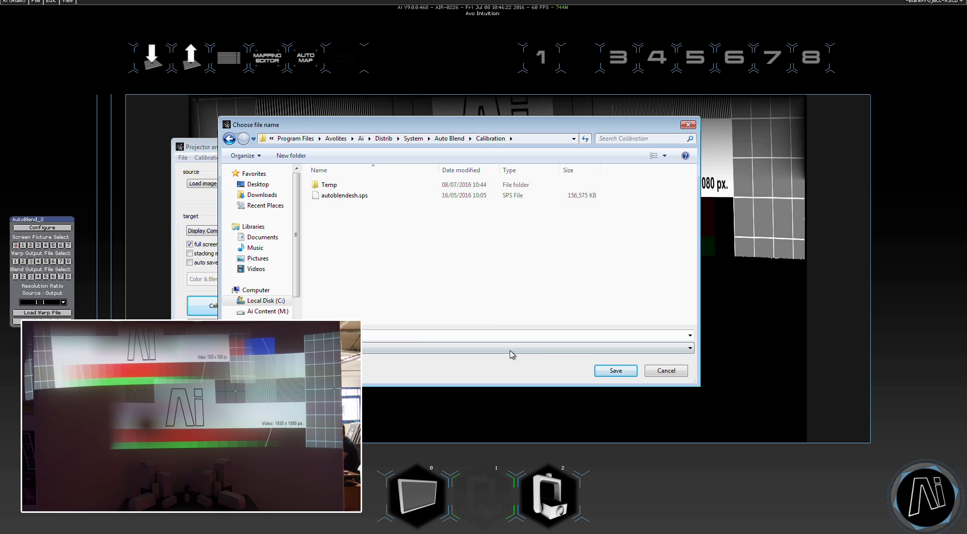
click(613, 372)
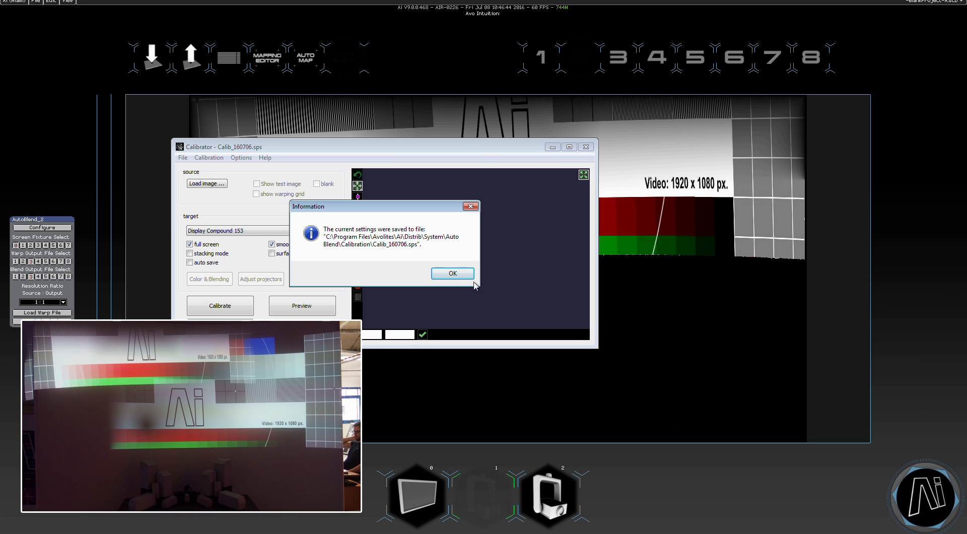
Export the Display Compound 153 calibration as Auto_Blend_Output in the generic separated format and close the Calibrator
click(454, 274)
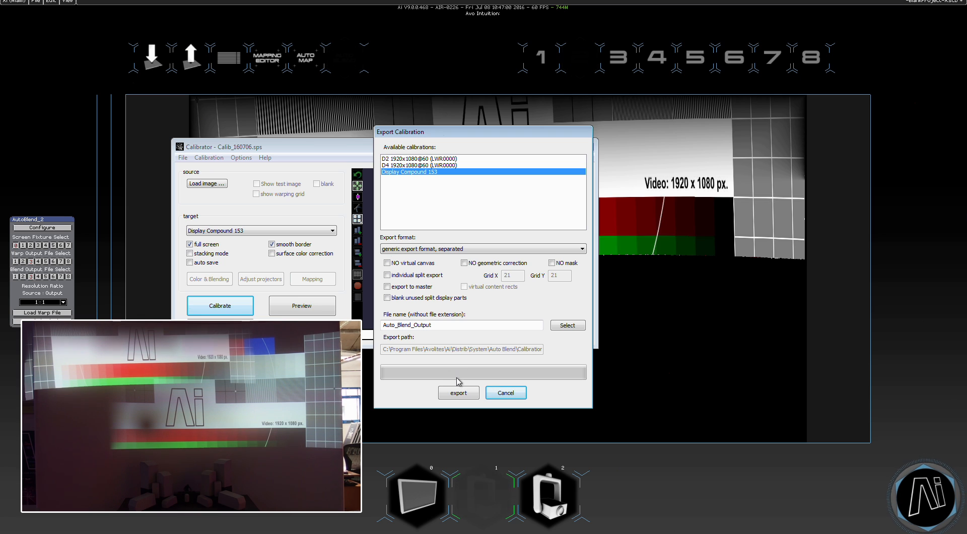
click(446, 396)
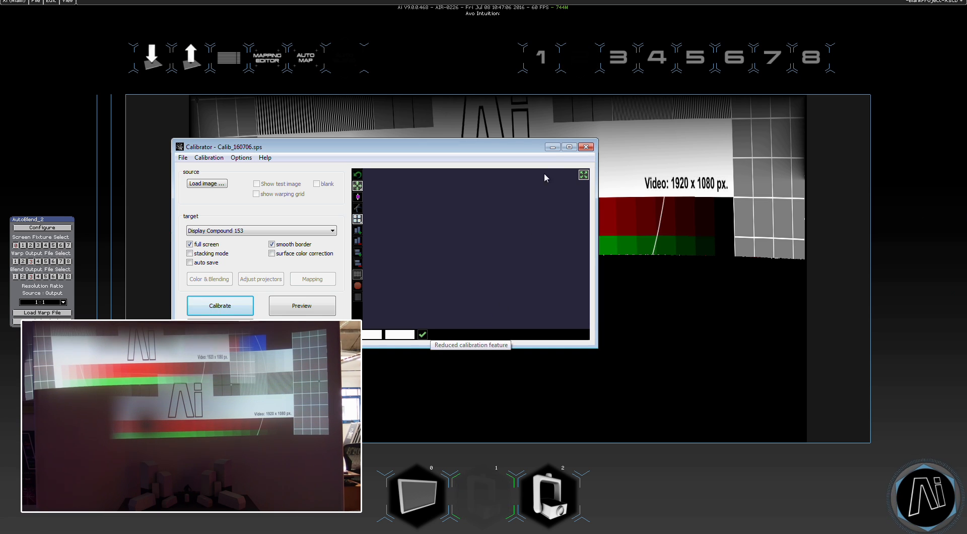
click(585, 148)
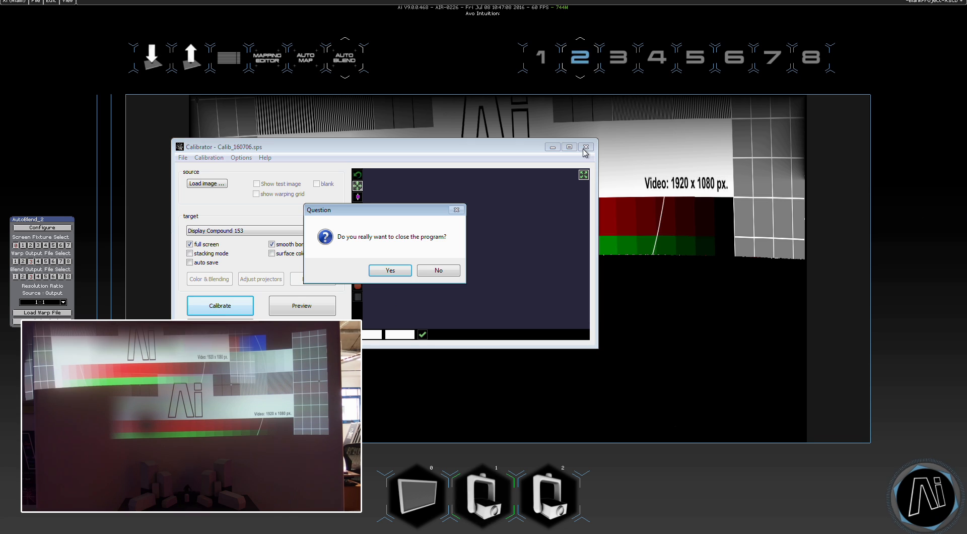
click(381, 275)
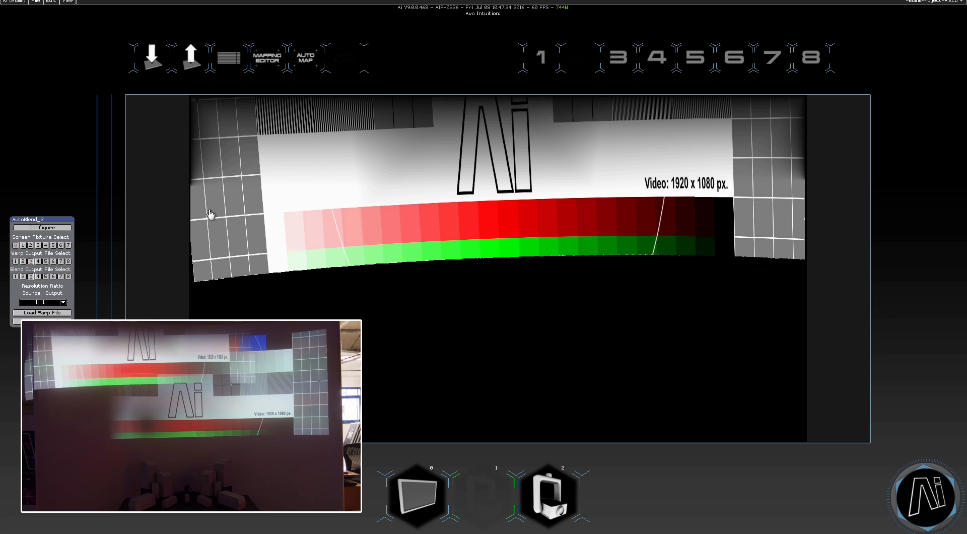
Select warp and blend output file 2 for the projector on output 2 and check the second projector on output 4
click(22, 261)
click(23, 277)
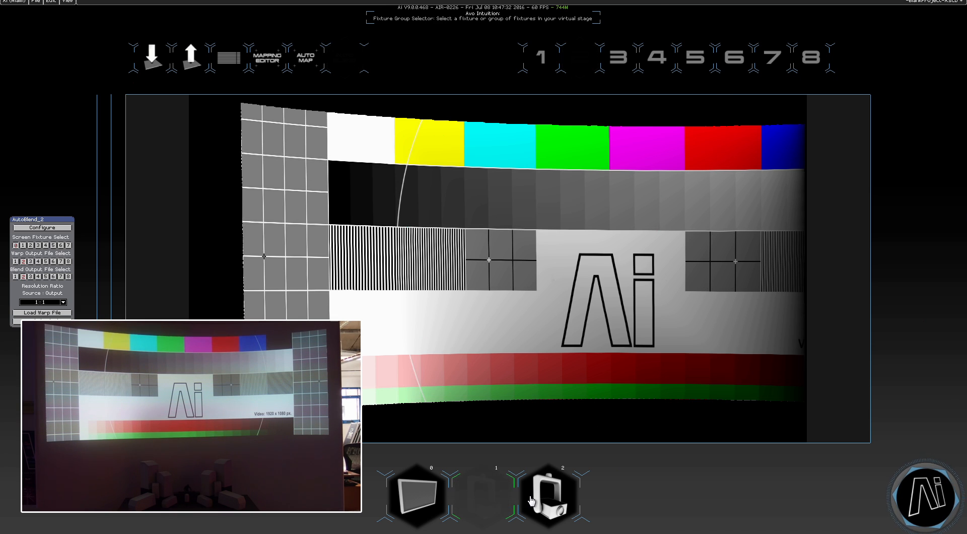
click(551, 500)
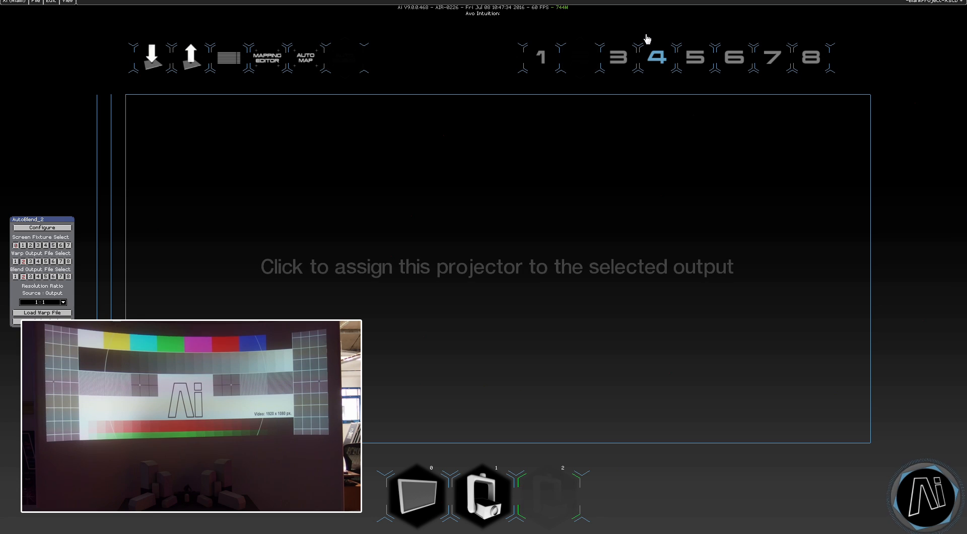
click(651, 52)
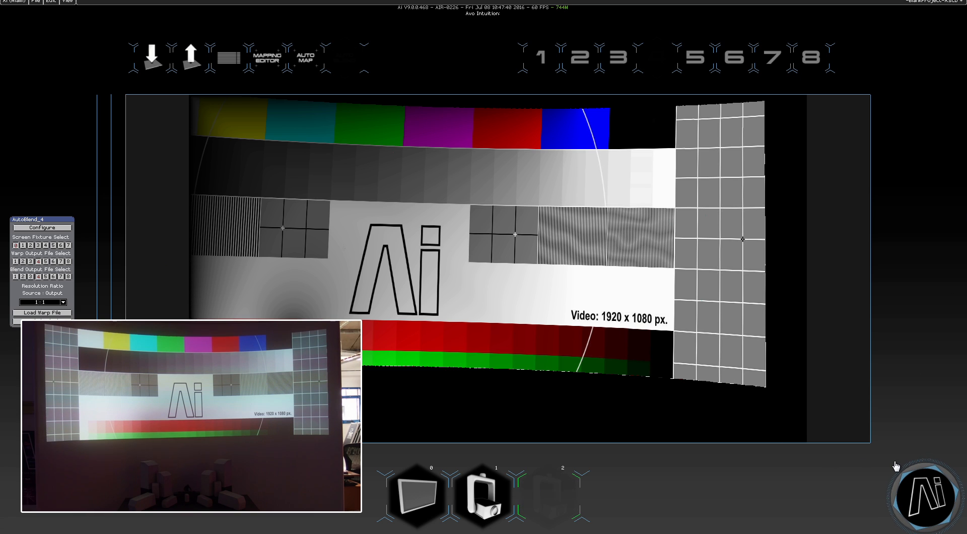
In the Performance view, select screen fixture 0 and play the second clip of the LDF media bank on its first layer
click(909, 481)
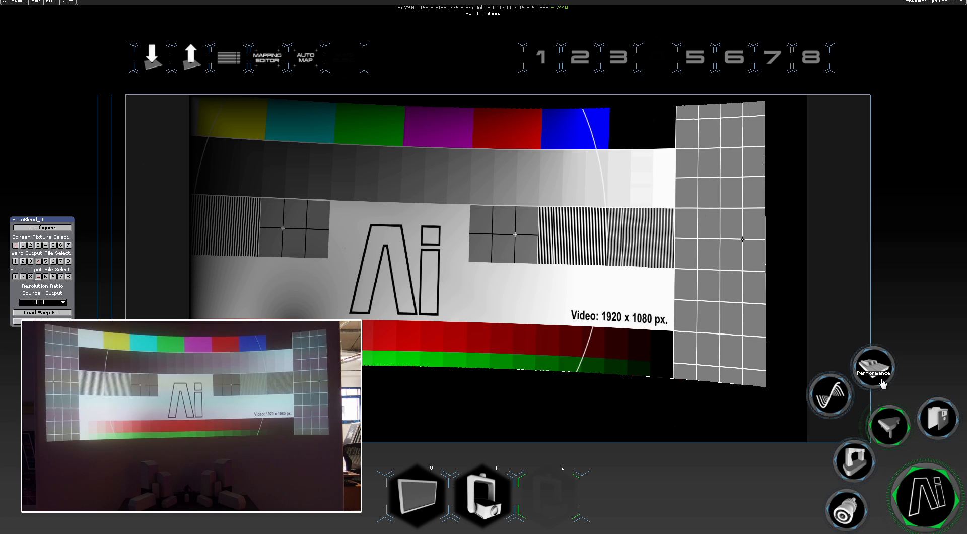
click(888, 428)
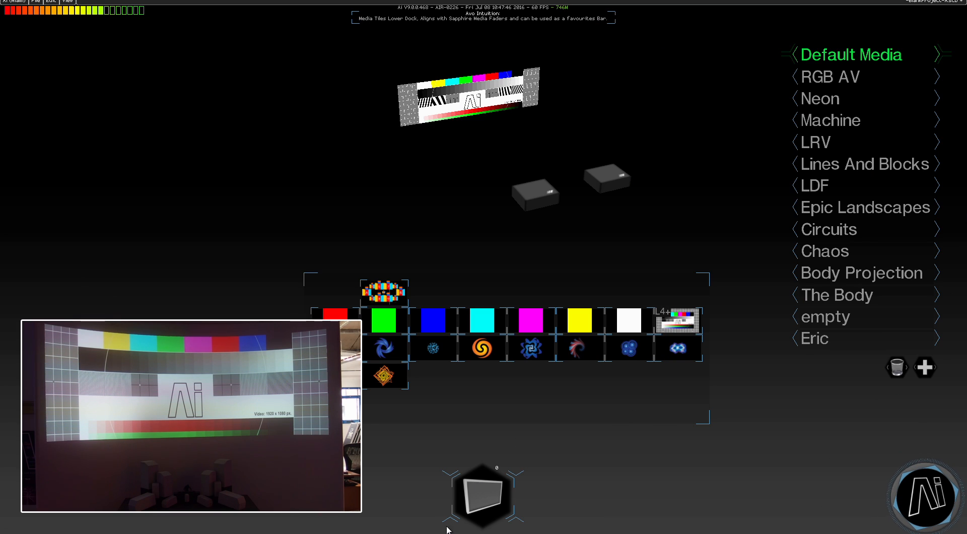
double_click(478, 497)
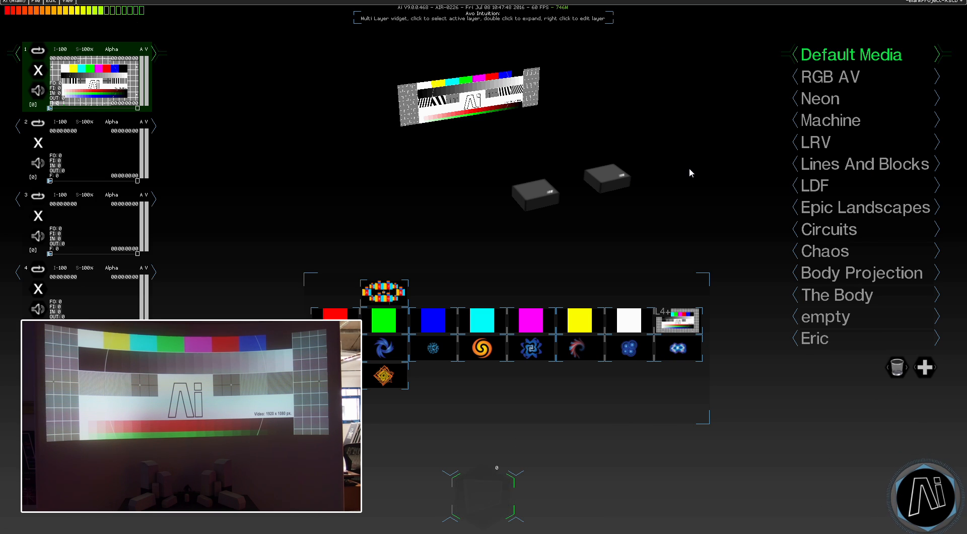
click(826, 192)
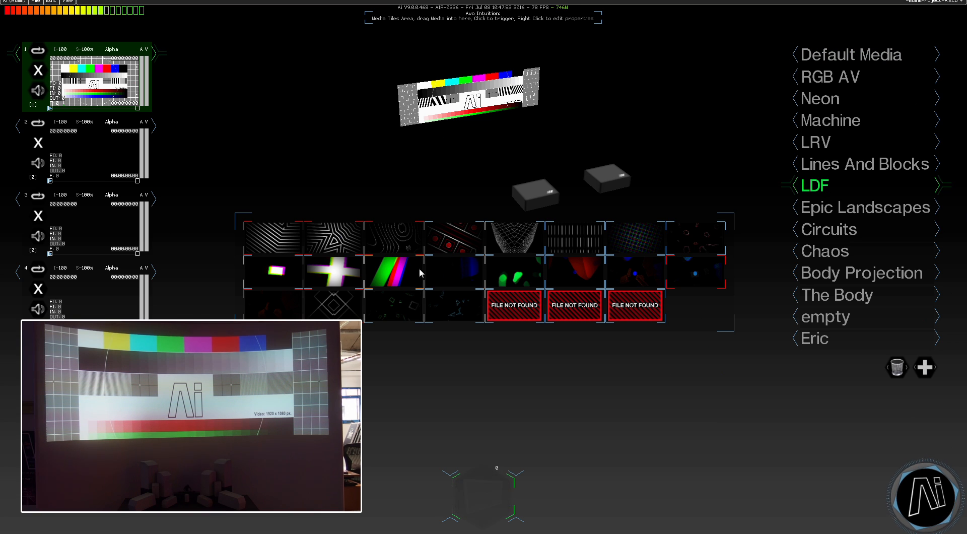
click(345, 231)
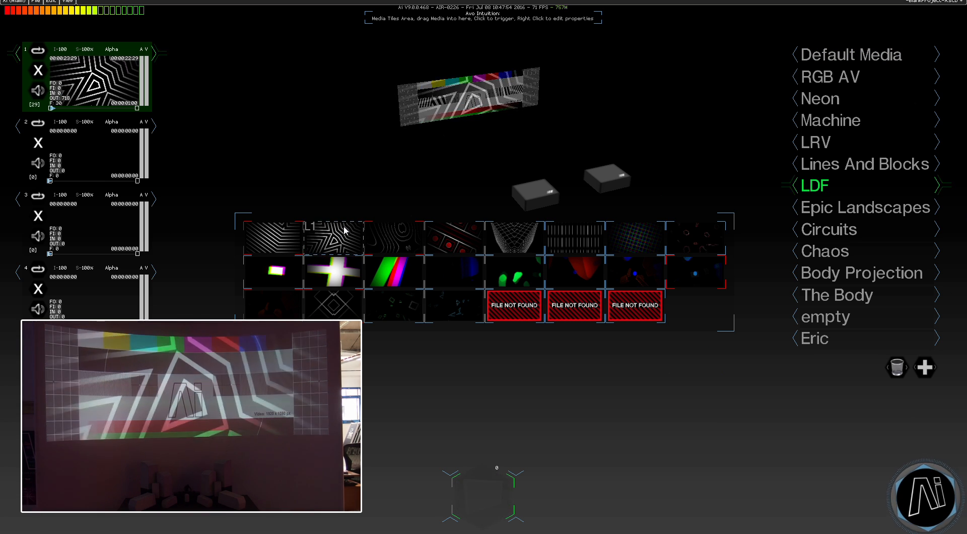